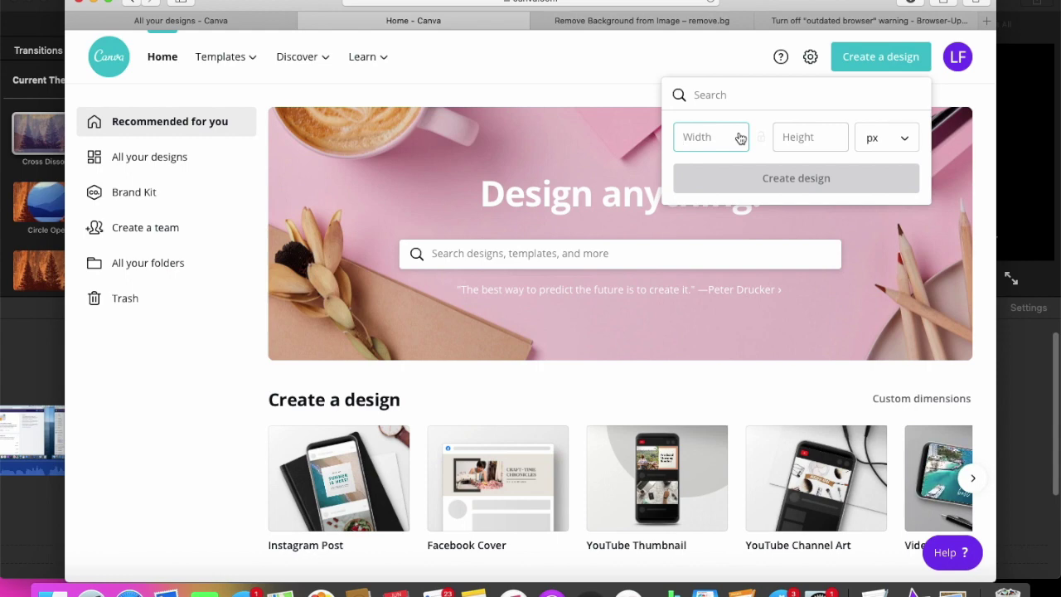
Step: Create a new custom-size design 1350 px wide and 500 px high
type("1350")
left_click(822, 135)
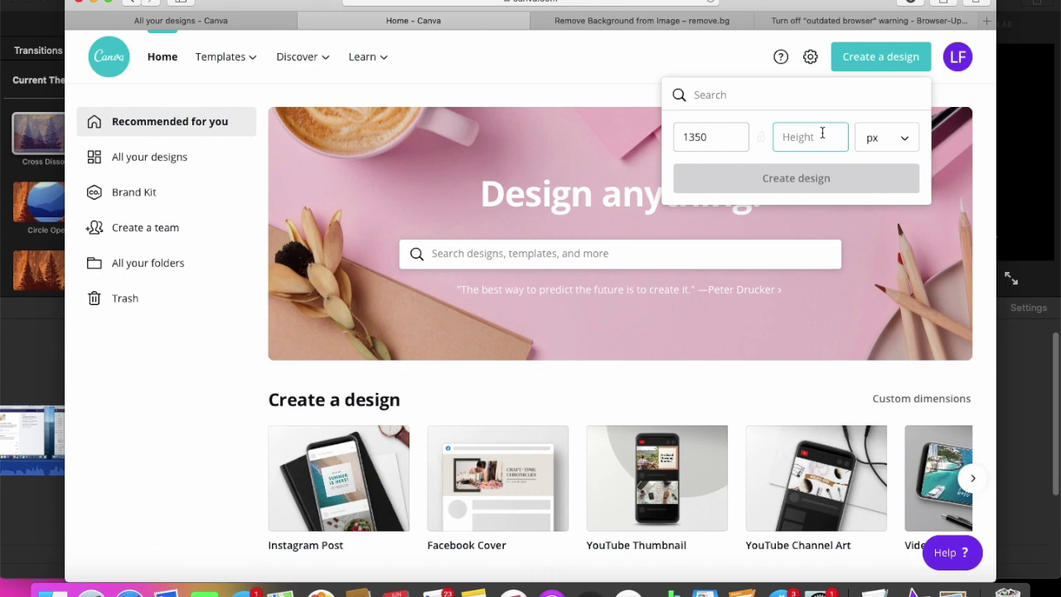
left_click(739, 138)
key("BackSpace")
key("BackSpace")
key("BackSpace")
key("BackSpace")
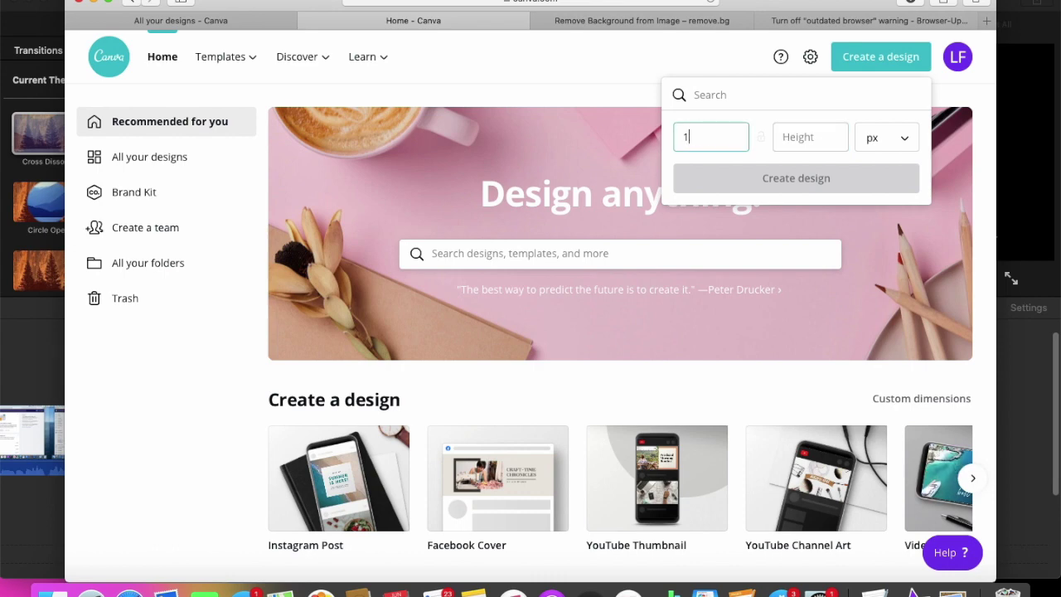
type("1")
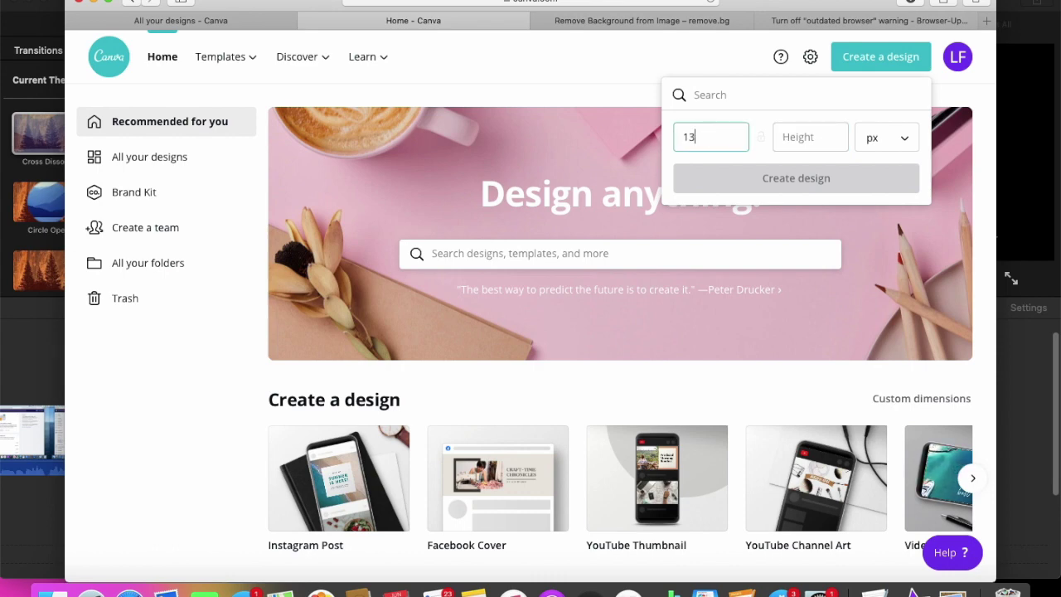
left_click(794, 137)
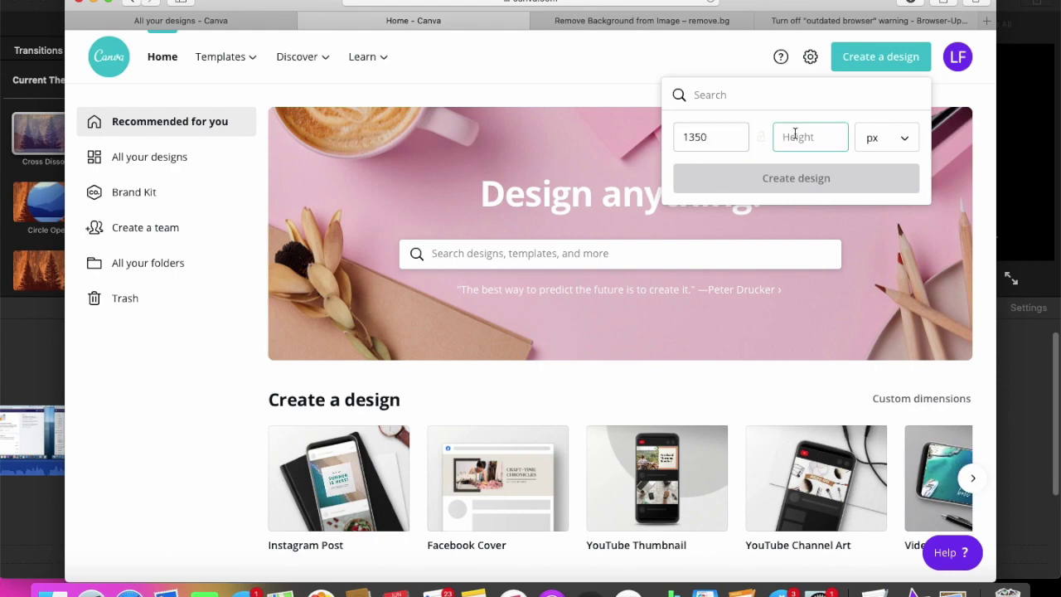
type("500")
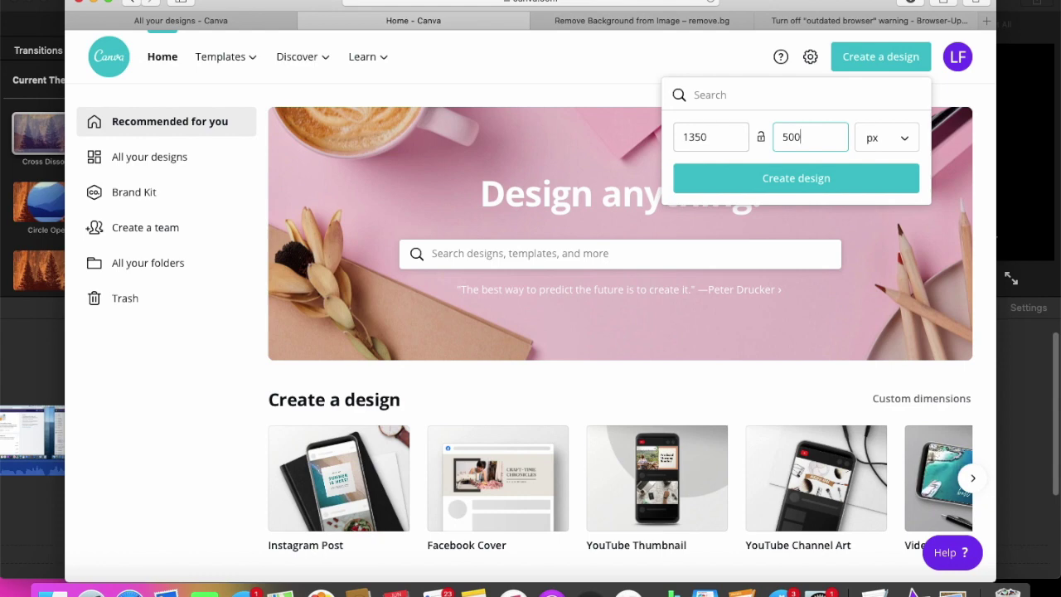
left_click(830, 183)
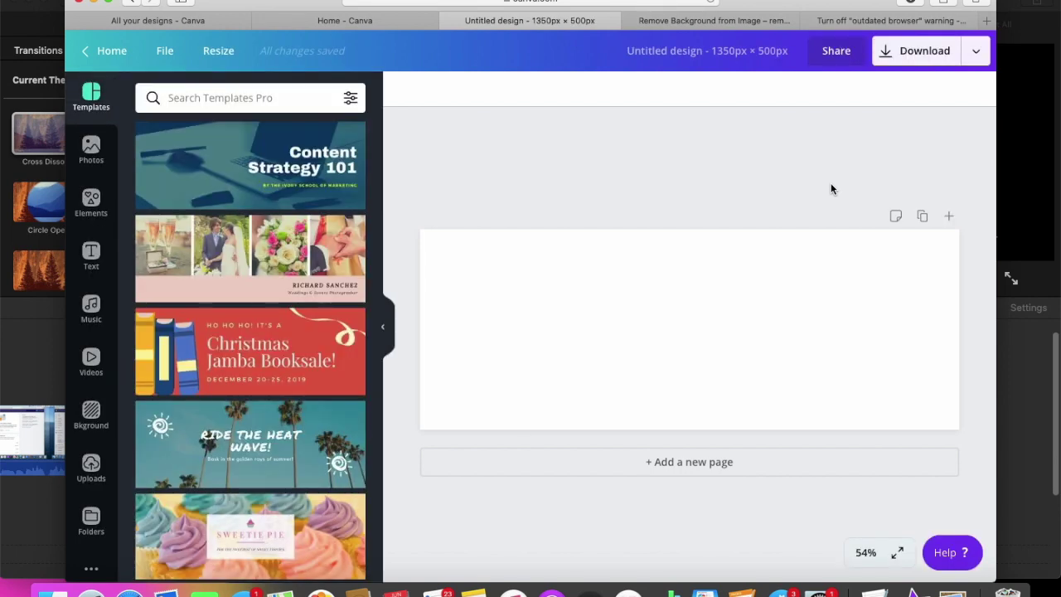
Step: Set the blank page's background colour to black
left_click(492, 275)
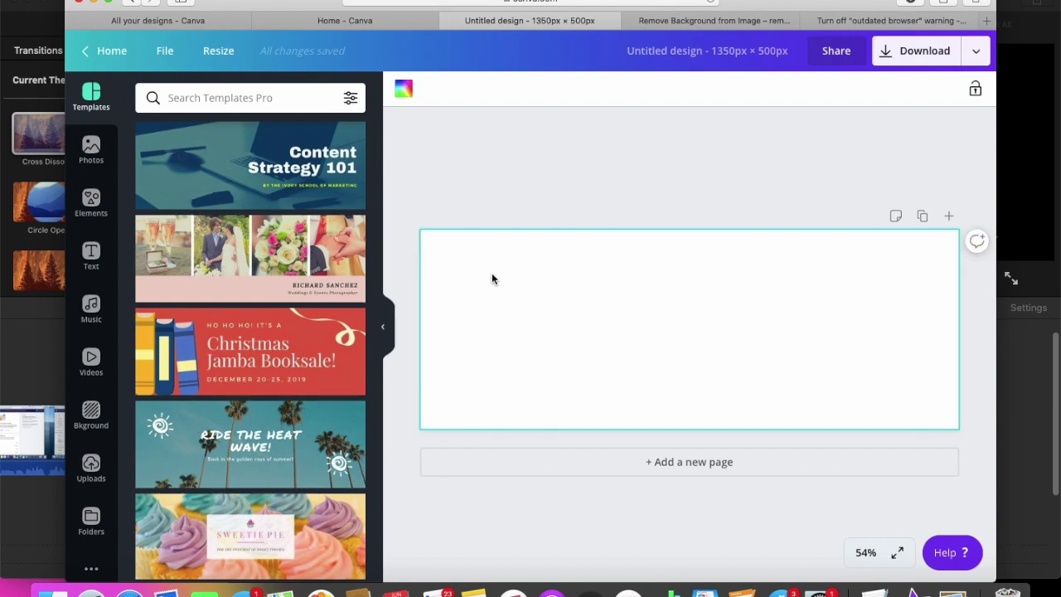
left_click(404, 89)
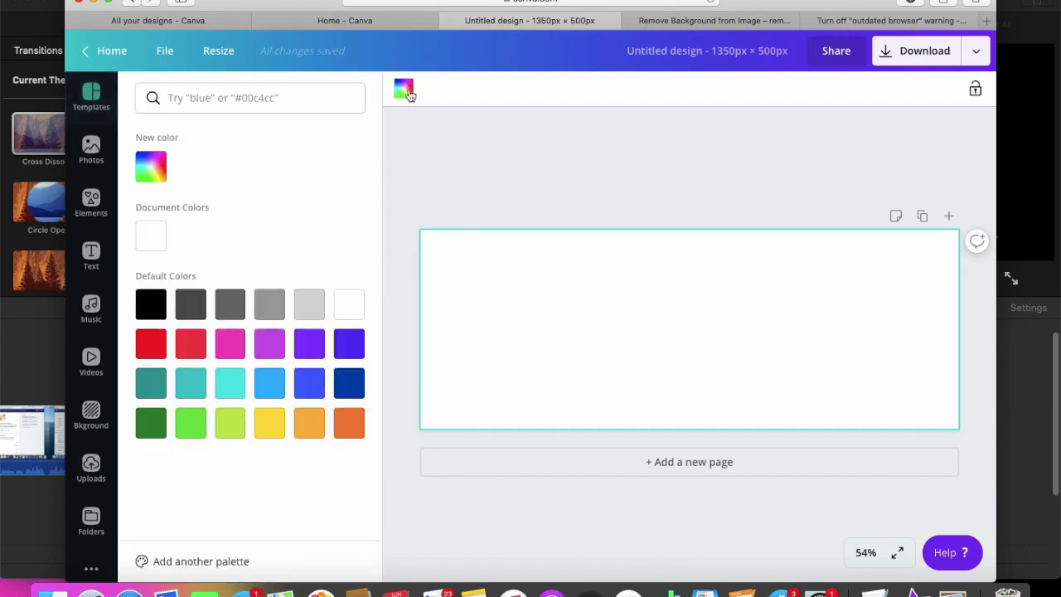
left_click(158, 306)
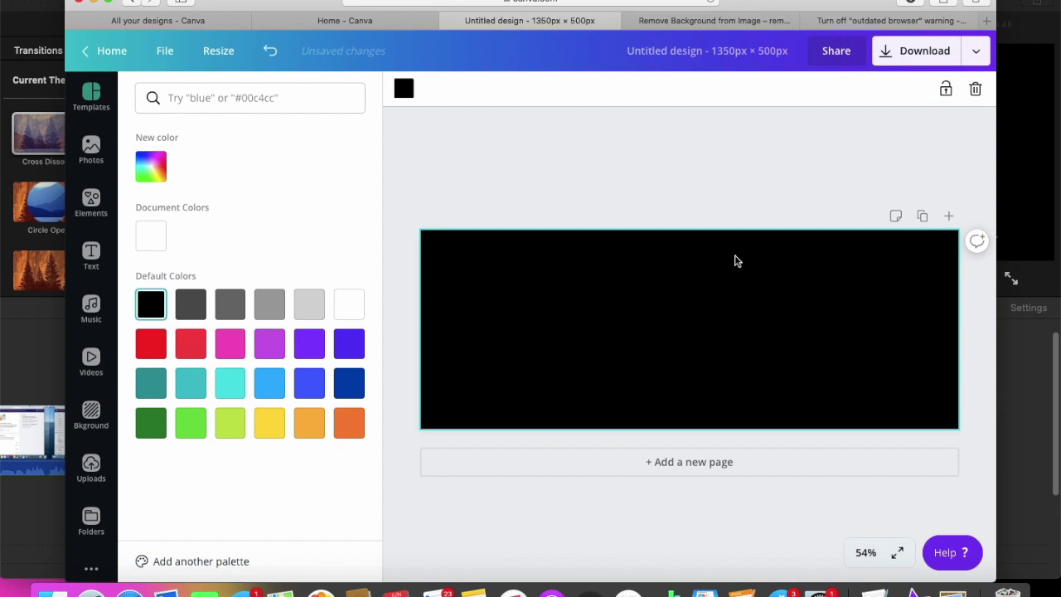
left_click(649, 190)
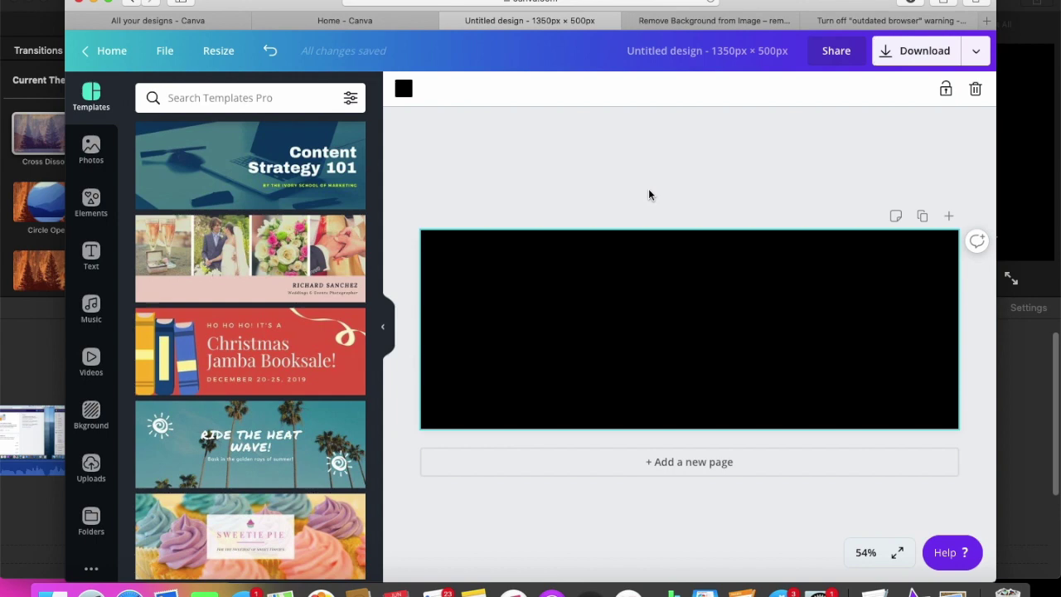
Step: Add the right-angled triangle from the Shapes collection to the design
left_click(93, 200)
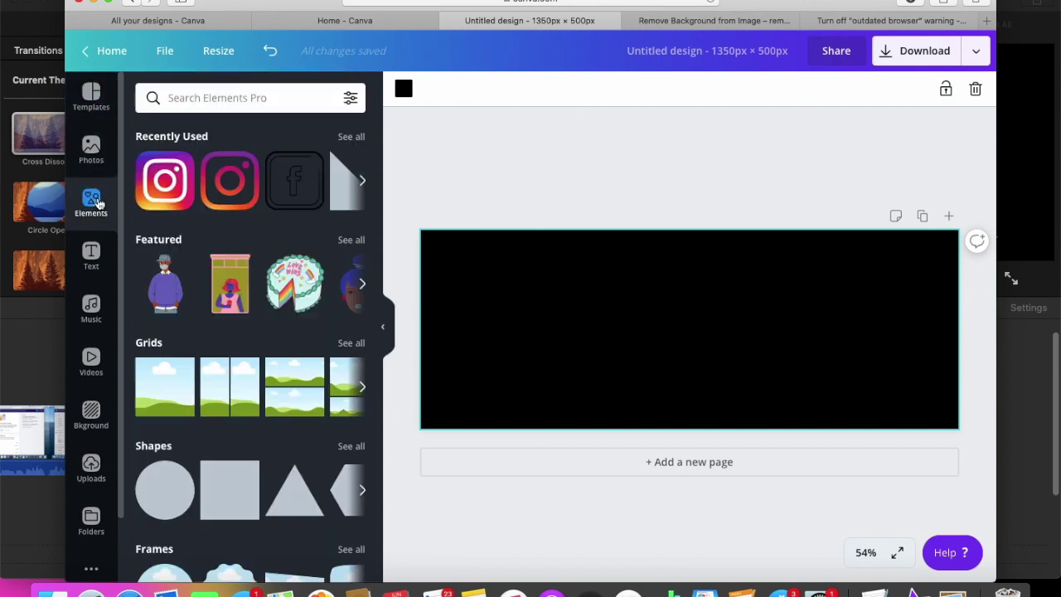
scroll(193, 448, "down", 3)
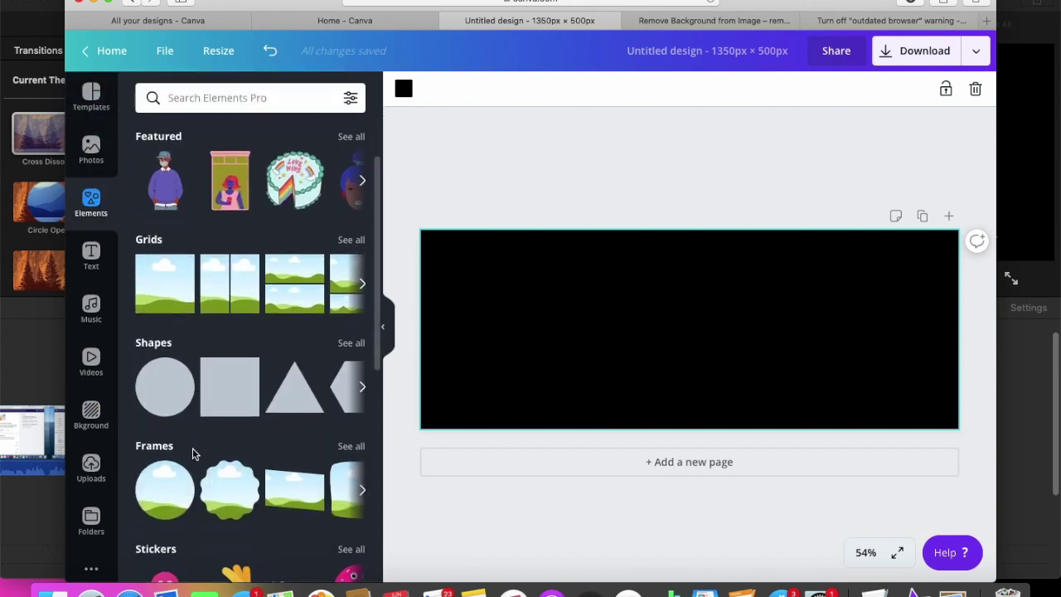
left_click(351, 344)
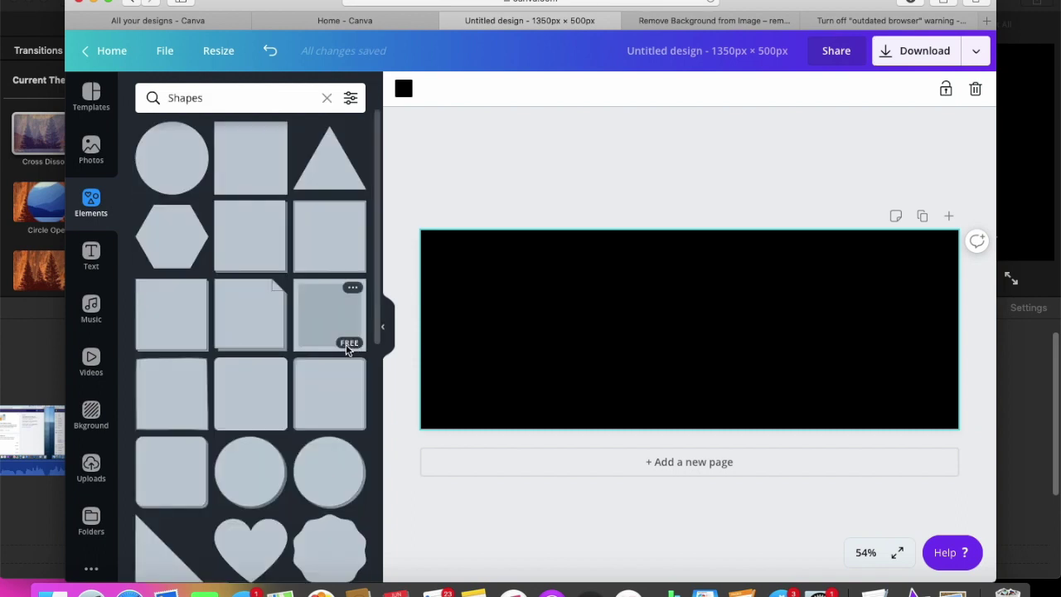
scroll(290, 382, "down", 5)
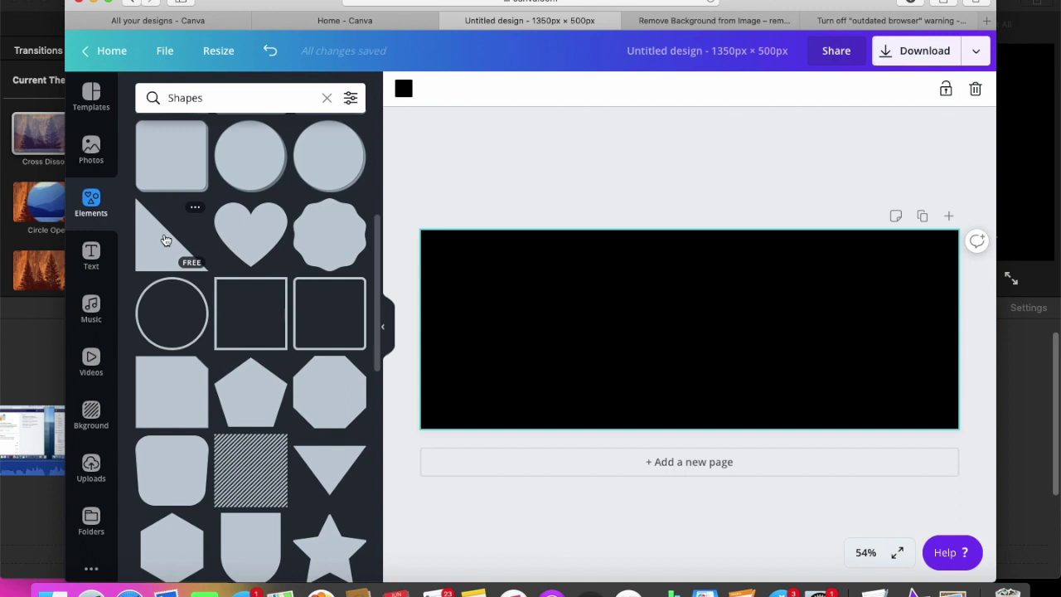
left_click(166, 239)
Step: Move the triangle to the banner's lower-left corner and enlarge it to span the banner's full height
left_click_drag(668, 345, 463, 338)
mouse_move(589, 426)
left_mouse_down()
mouse_move(602, 436)
mouse_move(582, 427)
left_mouse_up()
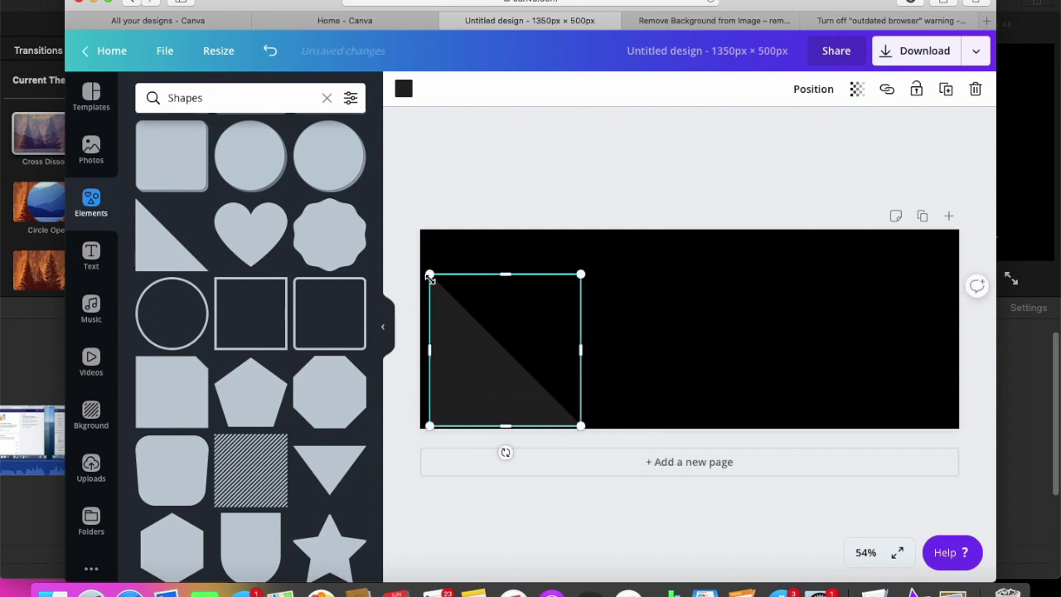
right_click(429, 277)
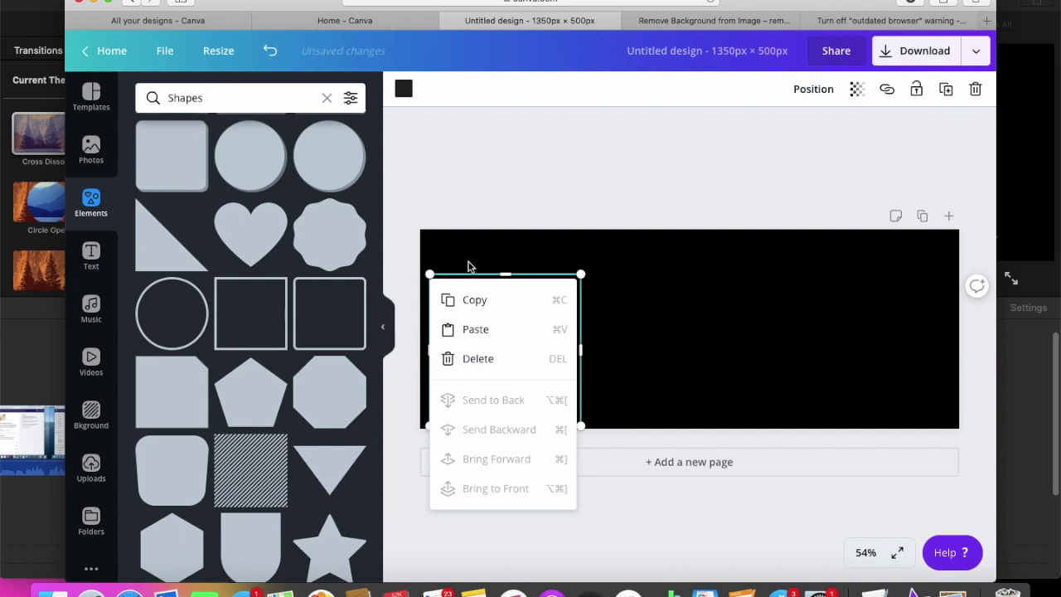
key("Escape")
left_click_drag(429, 274, 422, 223)
left_click_drag(444, 320, 450, 287)
left_click_drag(583, 390, 614, 432)
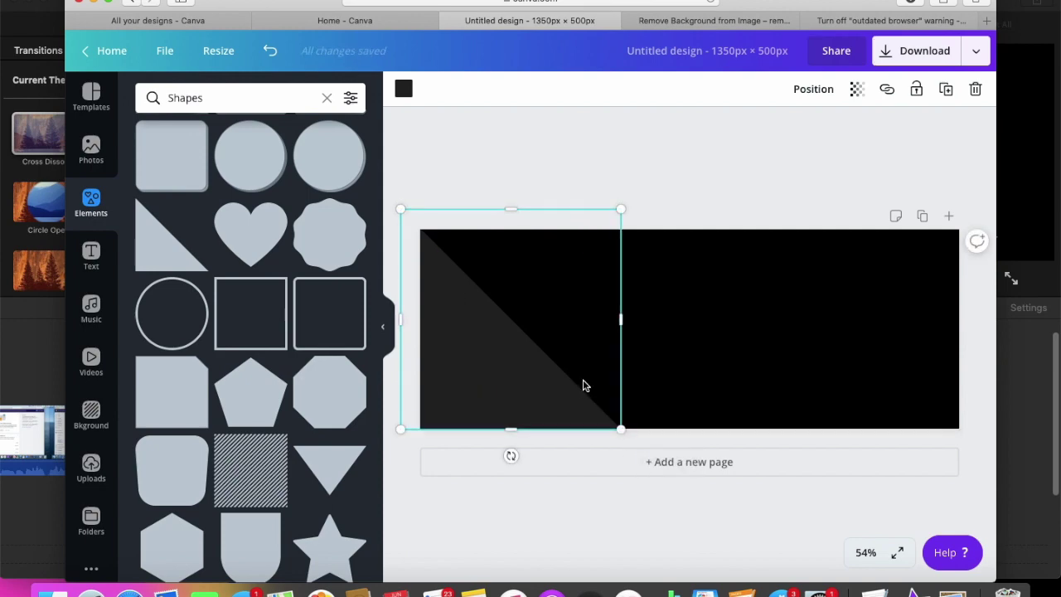
Step: Duplicate the triangle and fit the copy, rotated by 180°, into the banner's upper-right corner
left_click(949, 98)
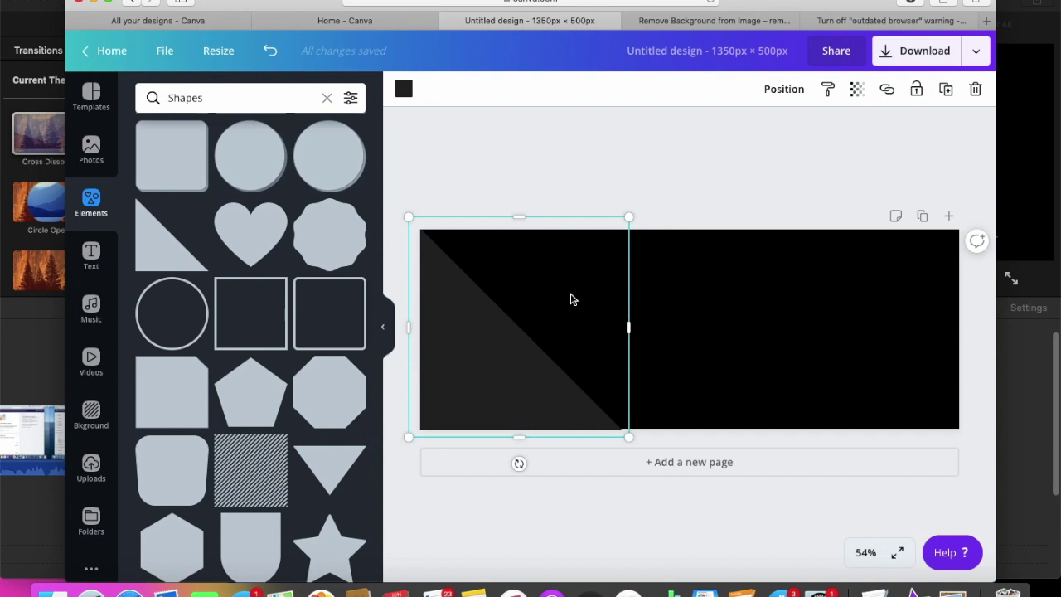
left_click_drag(570, 299, 875, 277)
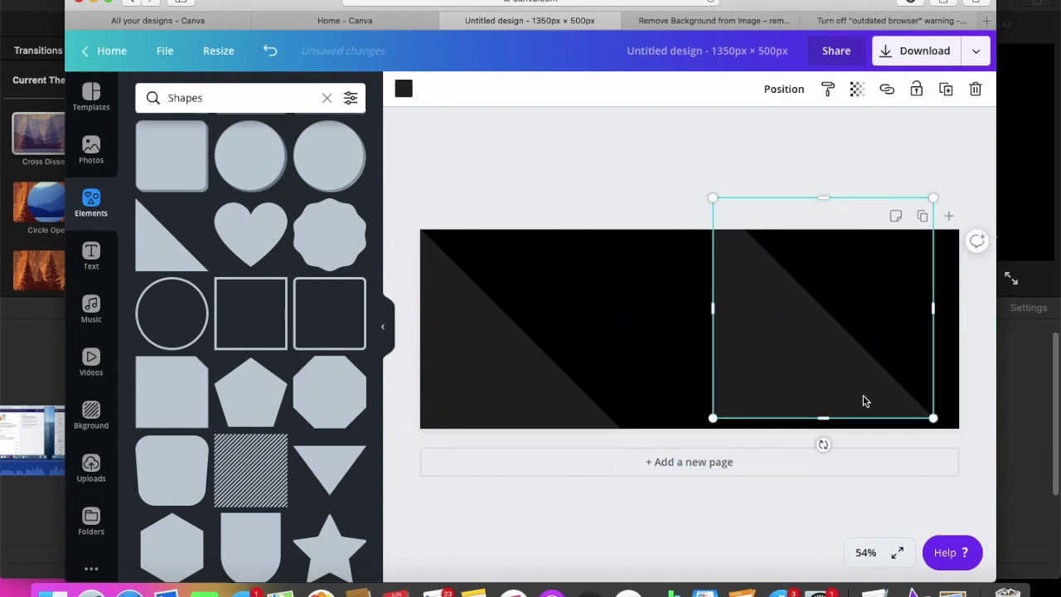
left_click_drag(825, 444, 821, 163)
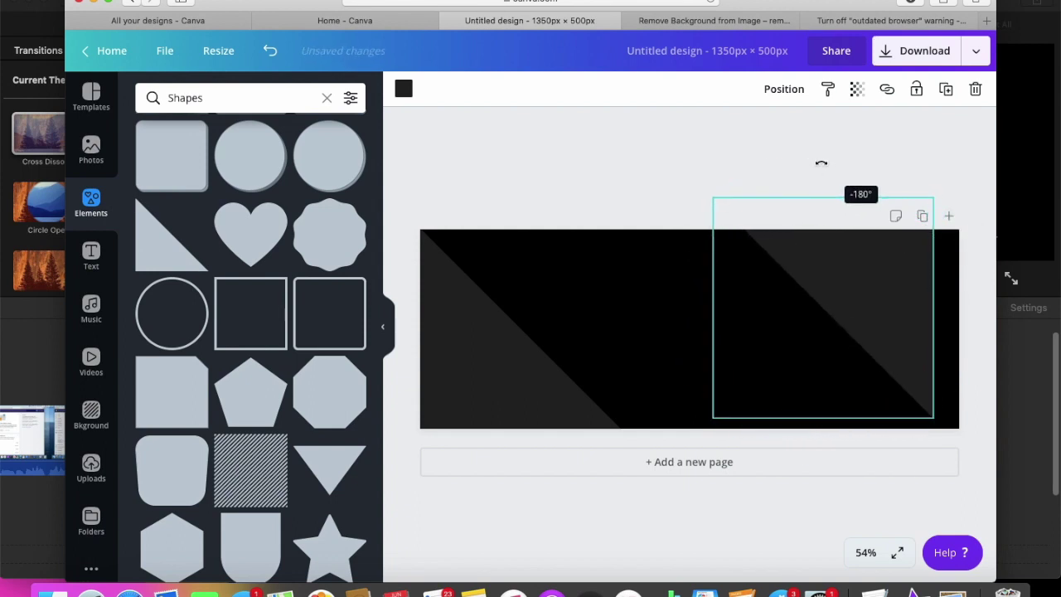
left_click_drag(818, 239, 903, 312)
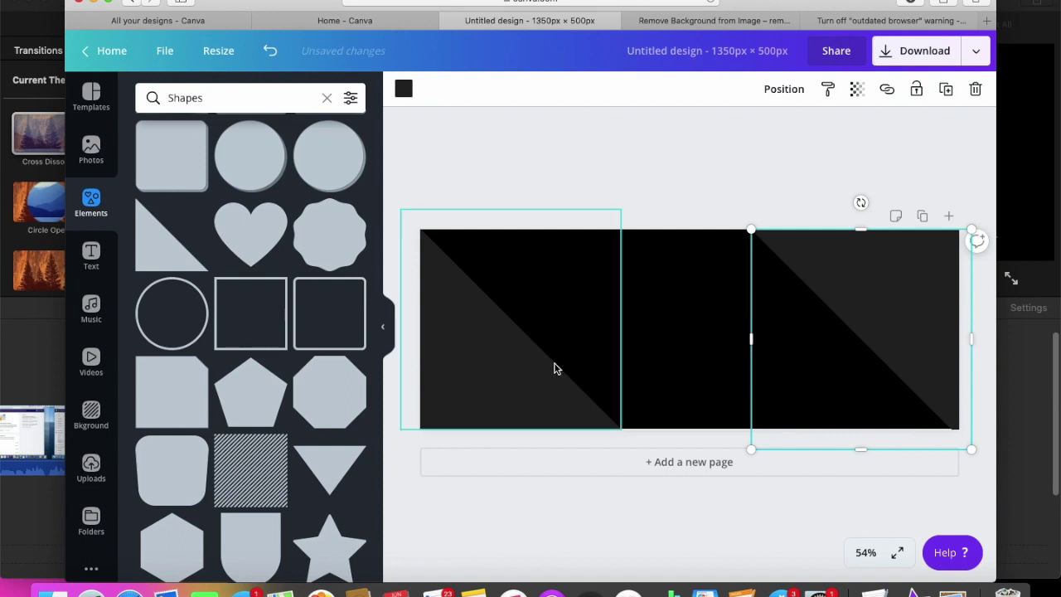
left_click(665, 329)
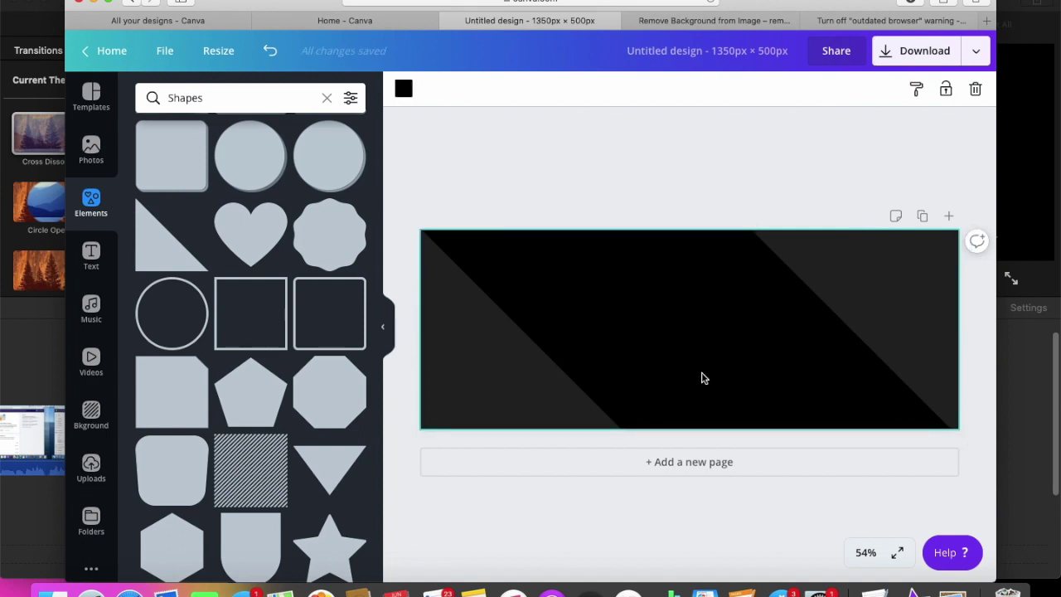
Step: Recolour both corner triangles with the pink from the default colours
left_click(490, 384)
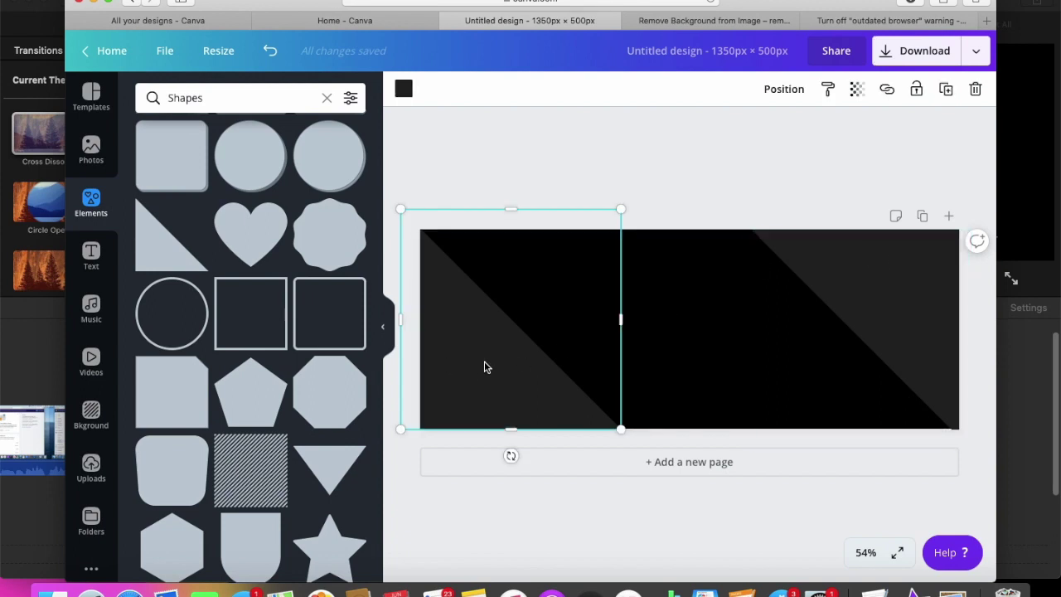
left_click(404, 91)
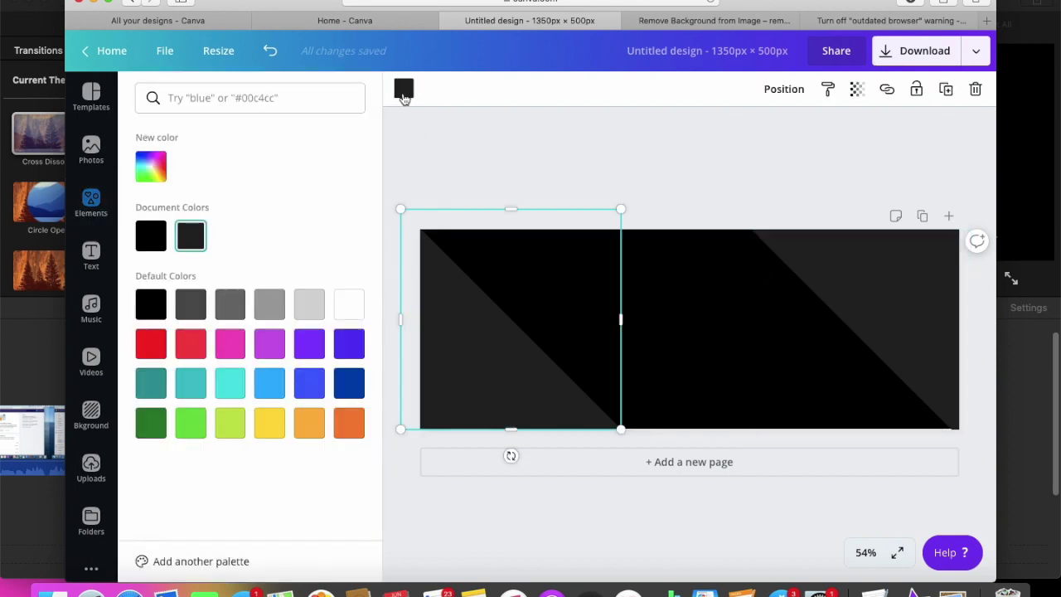
left_click(232, 348)
left_click(830, 291)
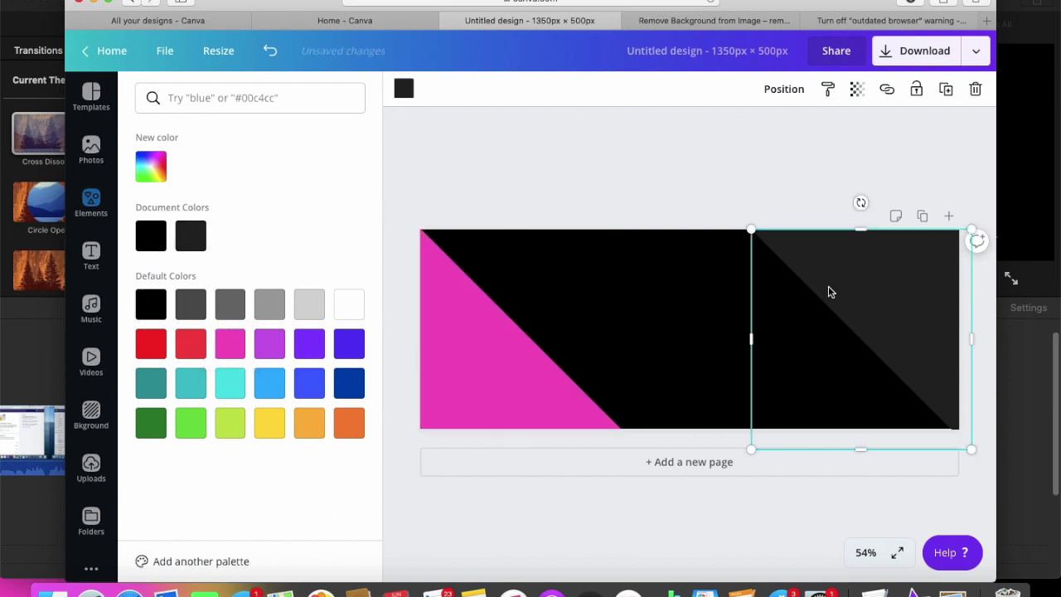
left_click(229, 342)
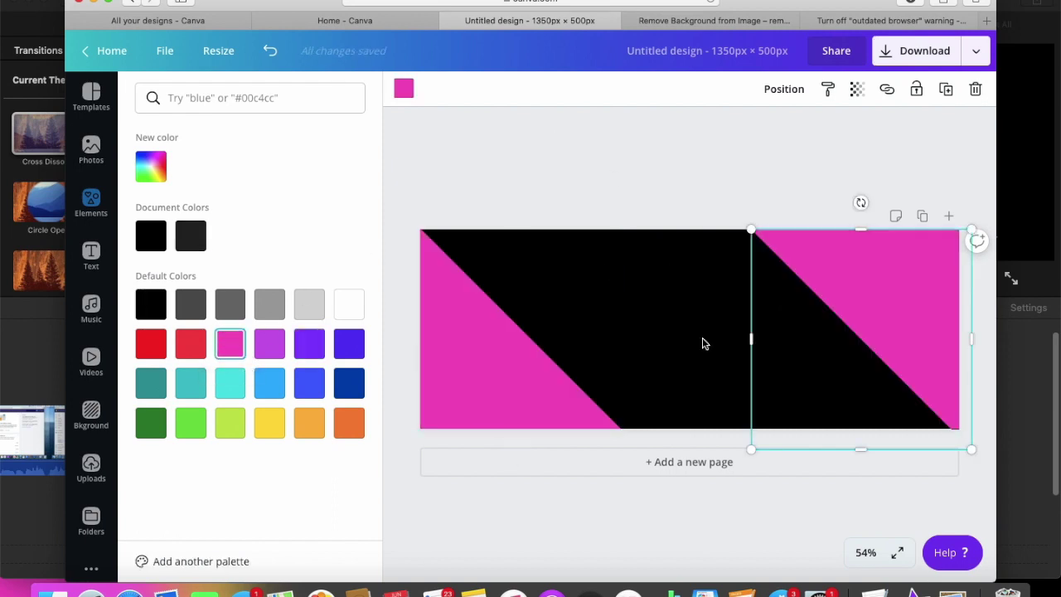
key("Escape")
key("Escape")
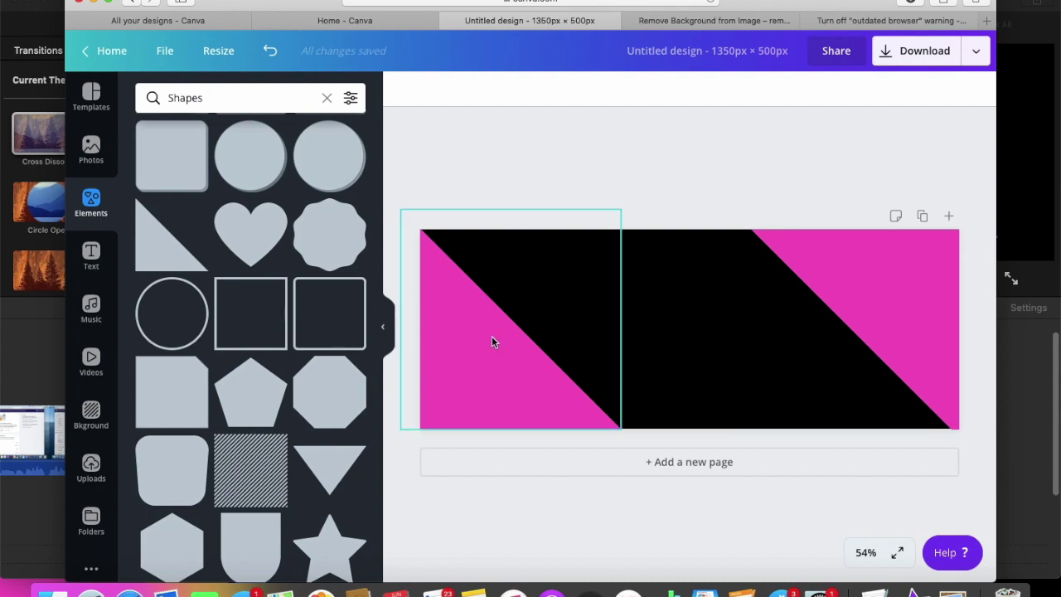
scroll(316, 194, "up", 5)
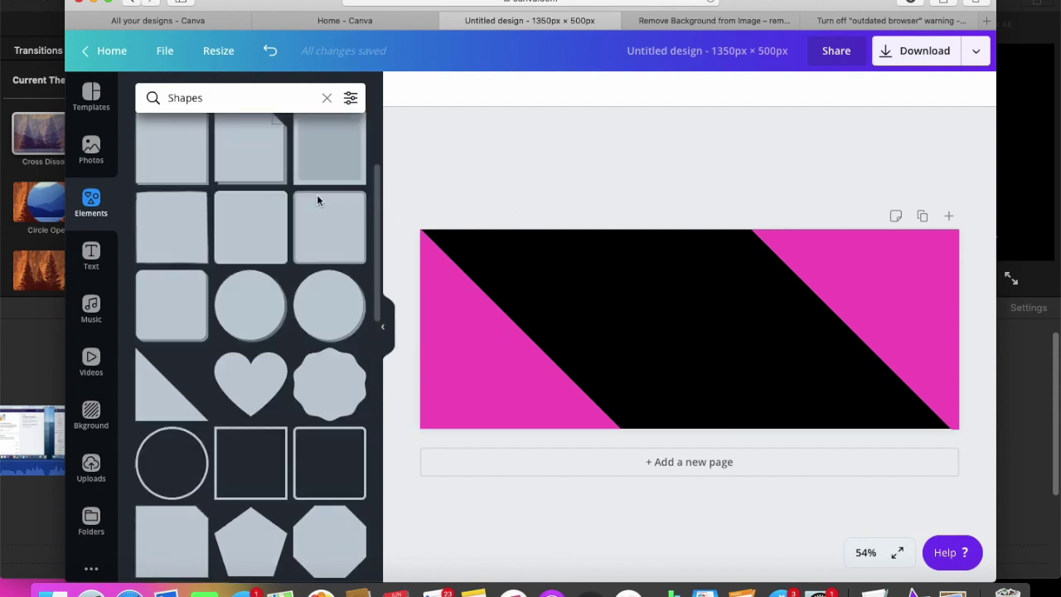
scroll(317, 194, "down", 15)
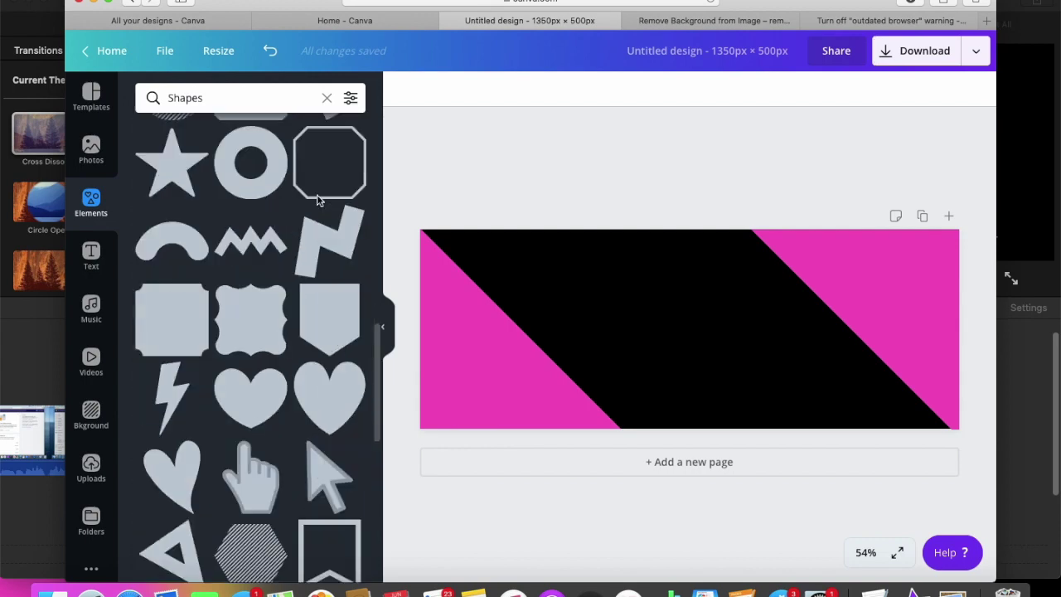
scroll(320, 200, "down", 15)
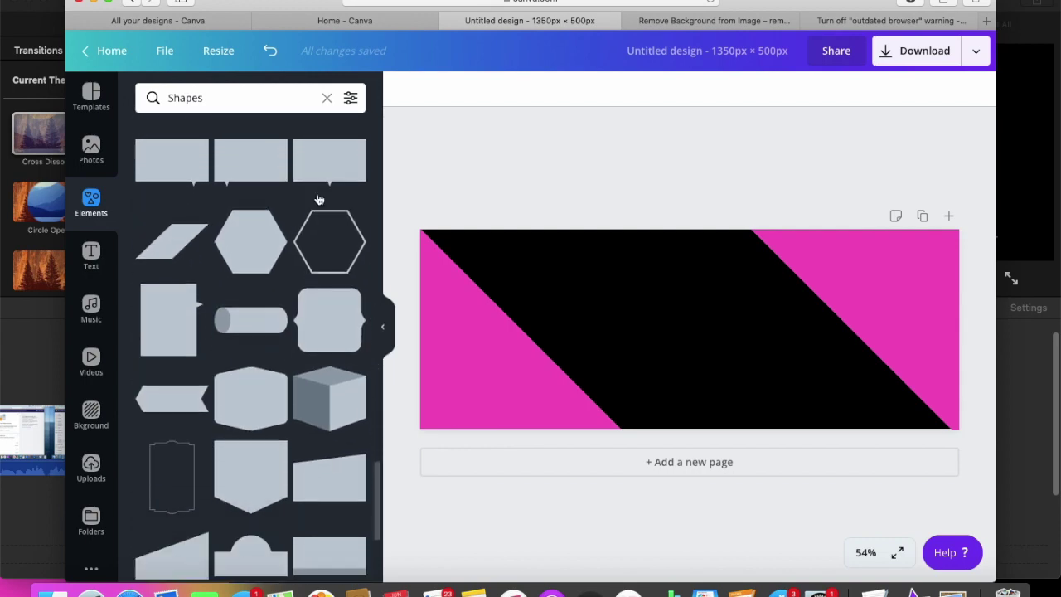
scroll(319, 200, "down", 2)
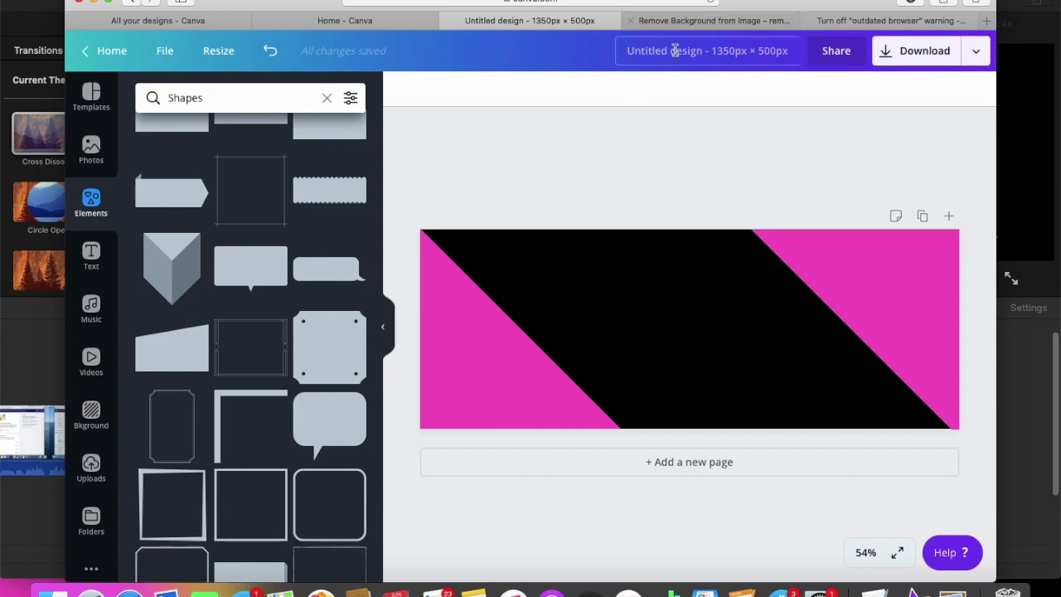
Step: Search Google for "glitter background" in a new browser tab and look over the image results
left_click(986, 21)
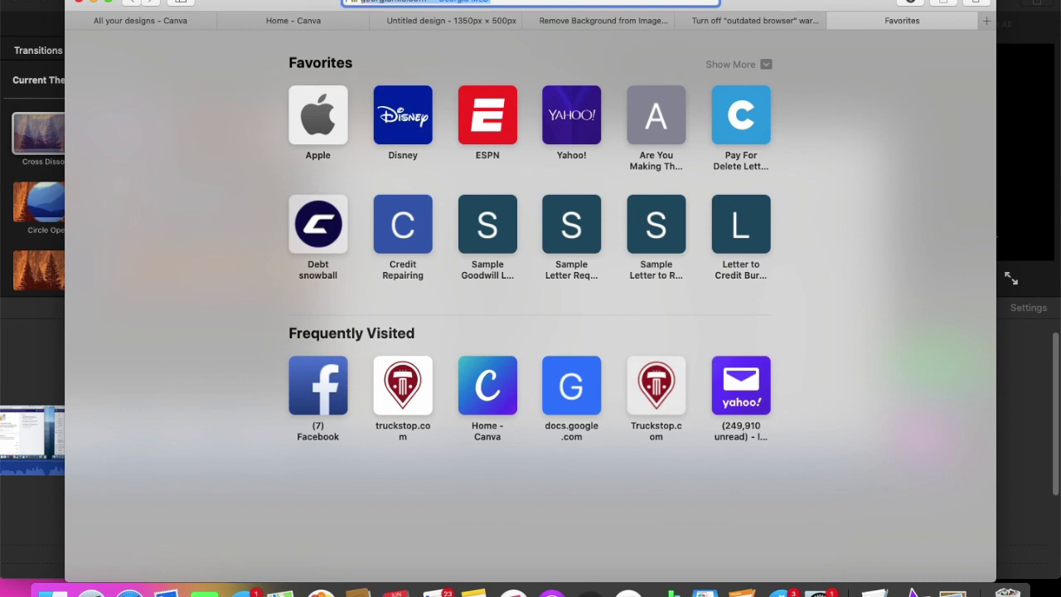
type("glitter background")
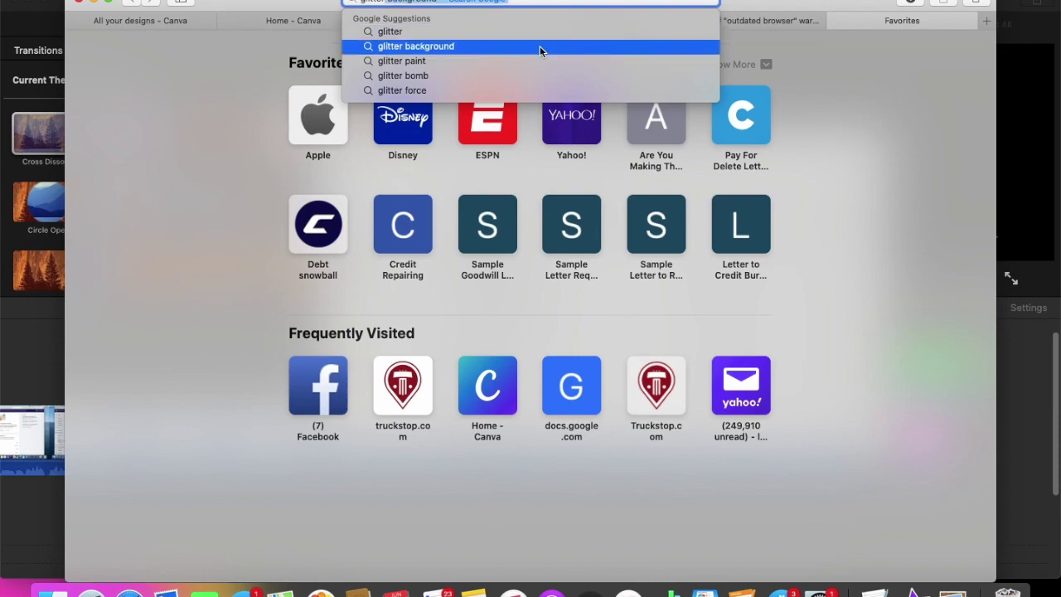
left_click(540, 46)
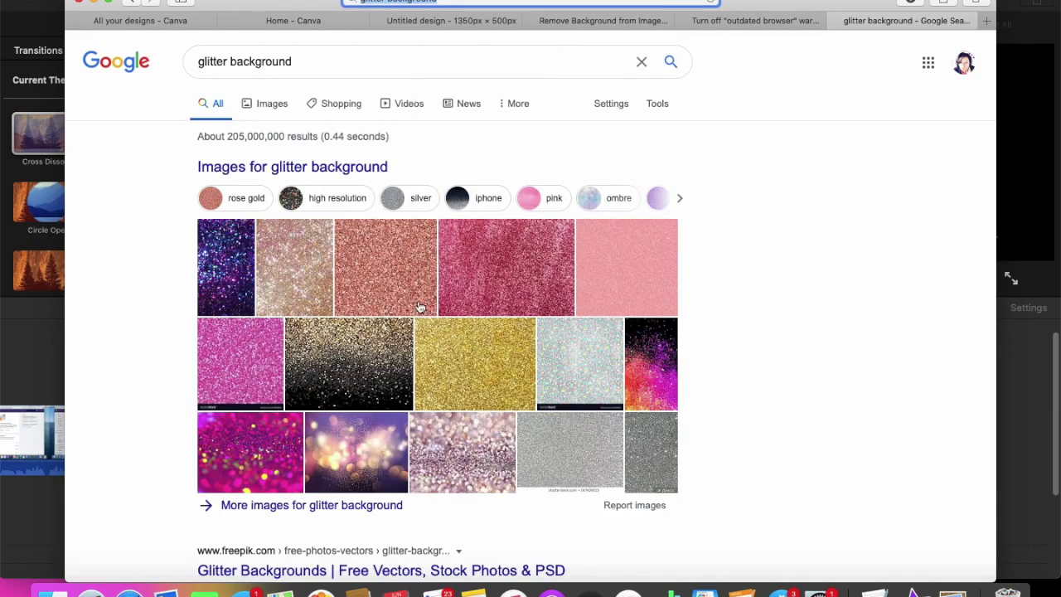
scroll(424, 313, "down", 5)
scroll(426, 320, "up", 5)
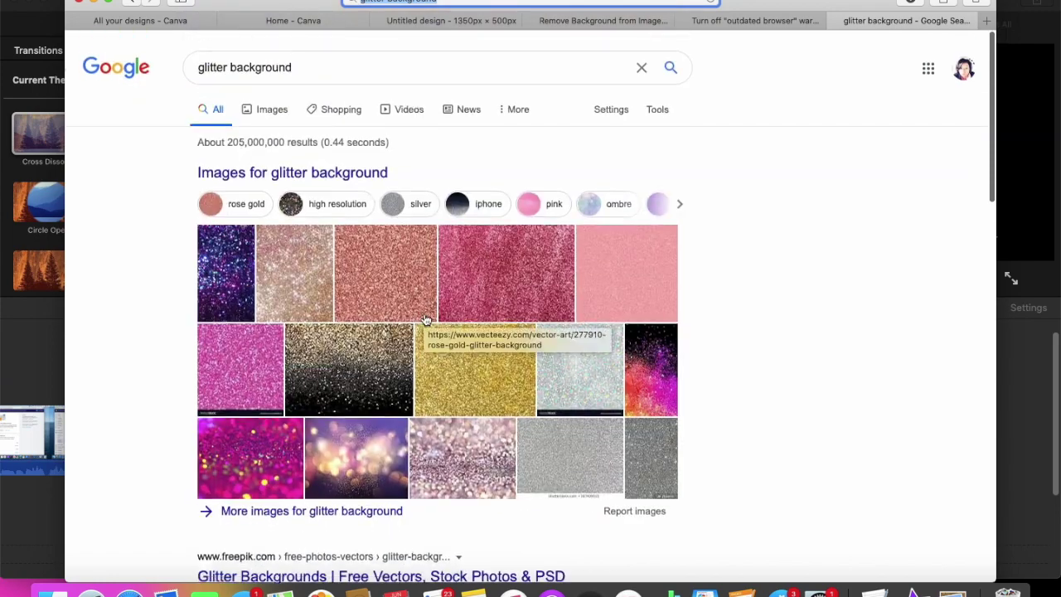
Step: Open the Freepik source page of the gold glitter image from the Google results
left_click(441, 351)
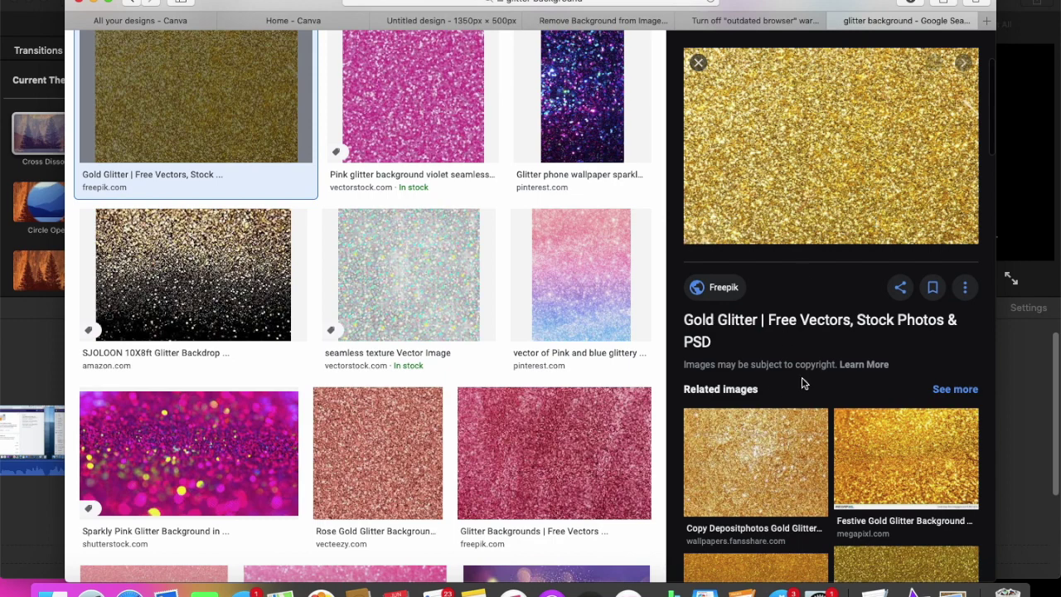
right_click(833, 194)
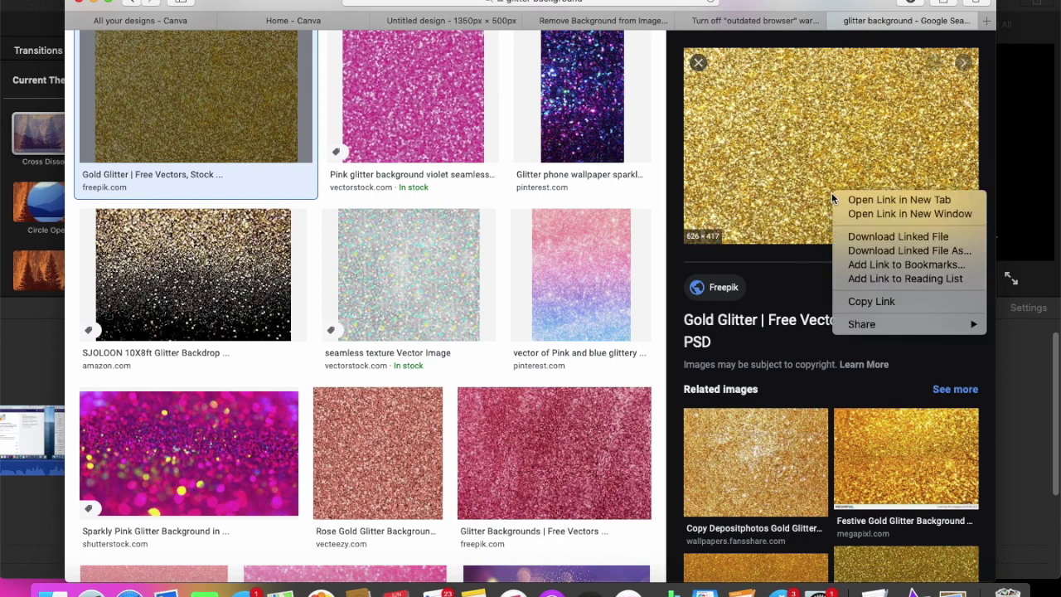
left_click(788, 166)
left_click(757, 146)
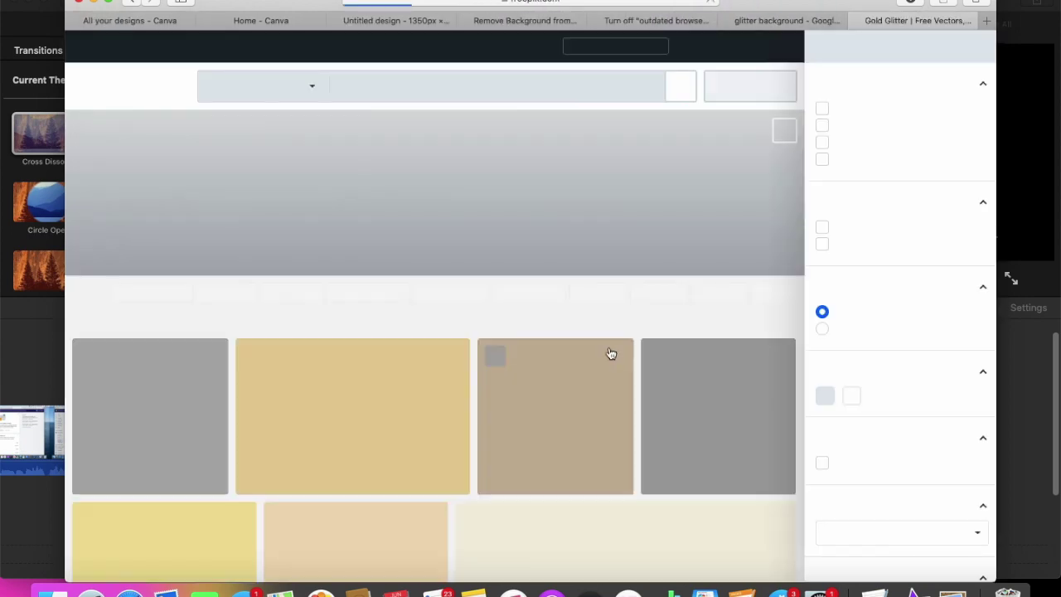
Step: Save the gold bokeh glitter image from the Freepik results to the Downloads folder
scroll(620, 362, "down", 3)
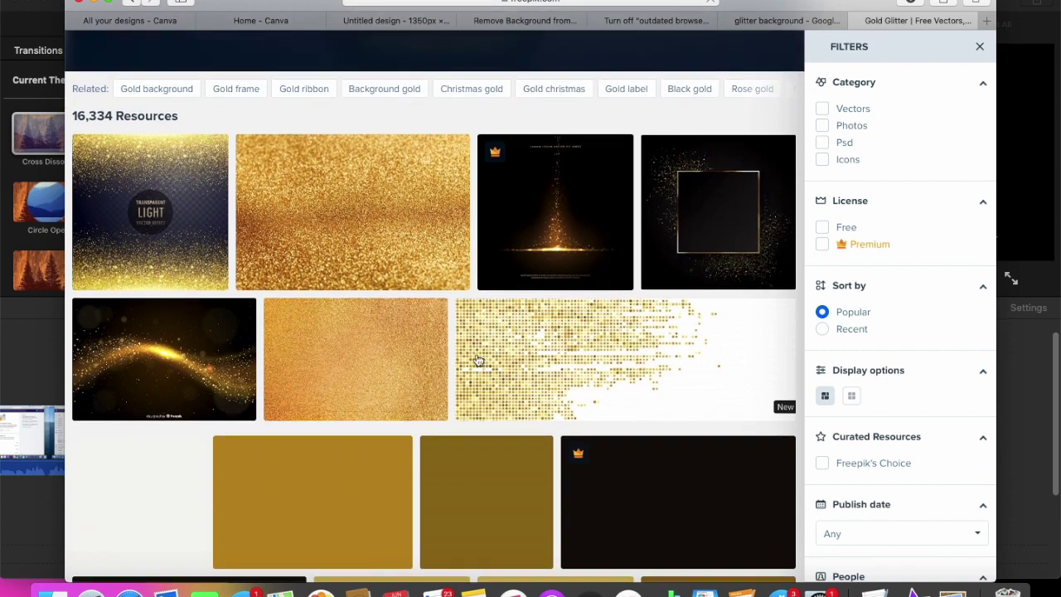
right_click(353, 200)
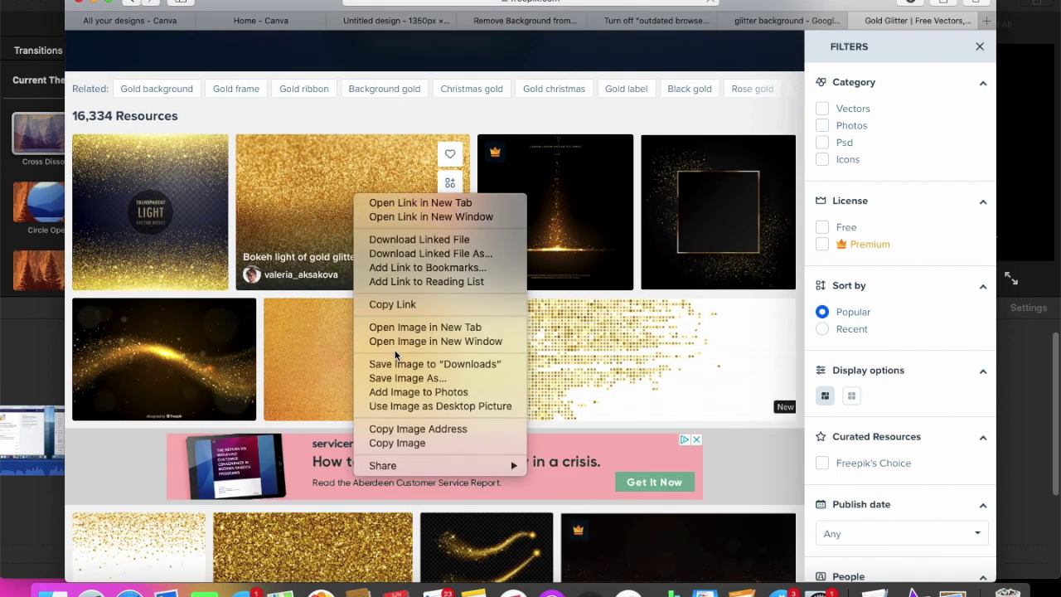
left_click(395, 370)
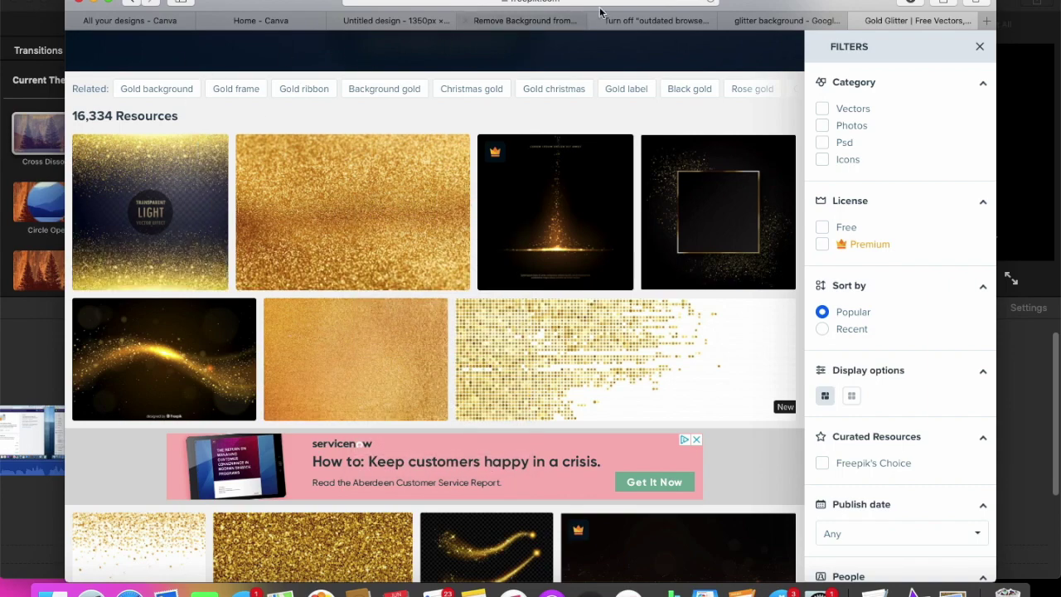
Step: Switch back to the 1350 × 500 px Canva design and upload the downloaded bokeh-light glitter JPG from the recent files
right_click(359, 24)
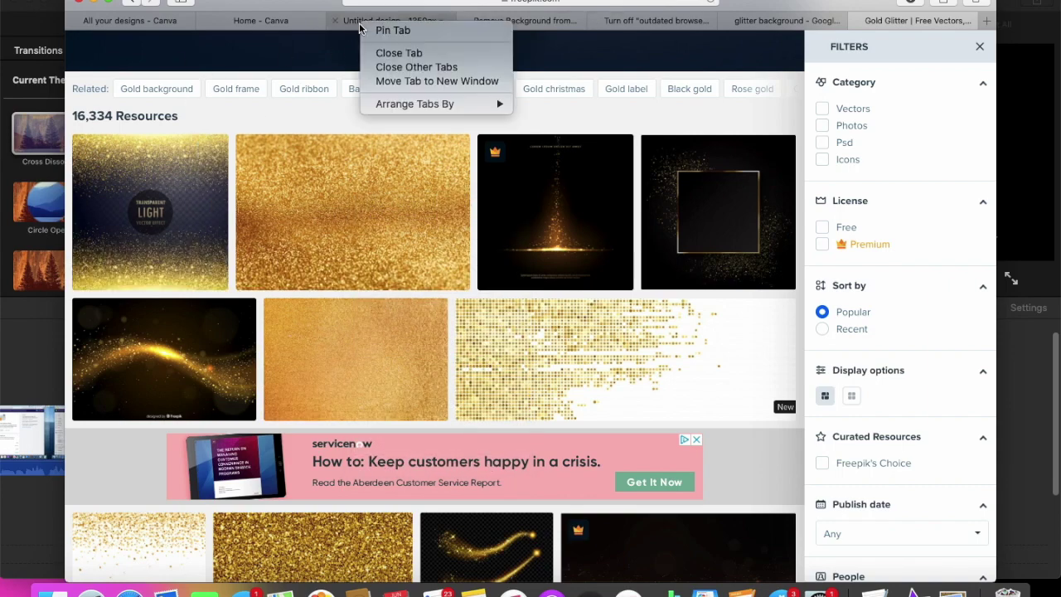
left_click(351, 20)
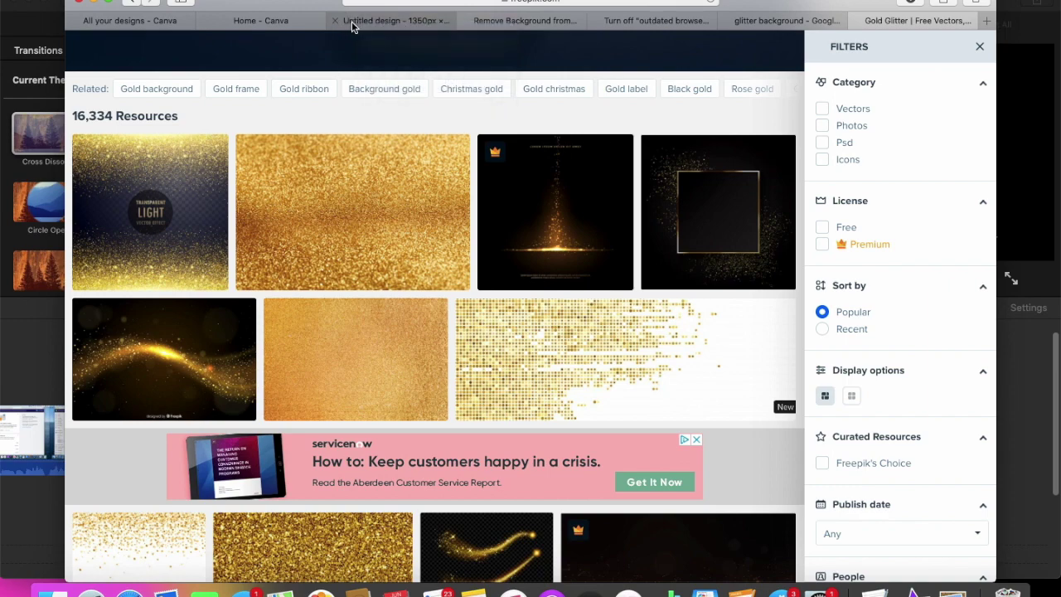
left_click(351, 22)
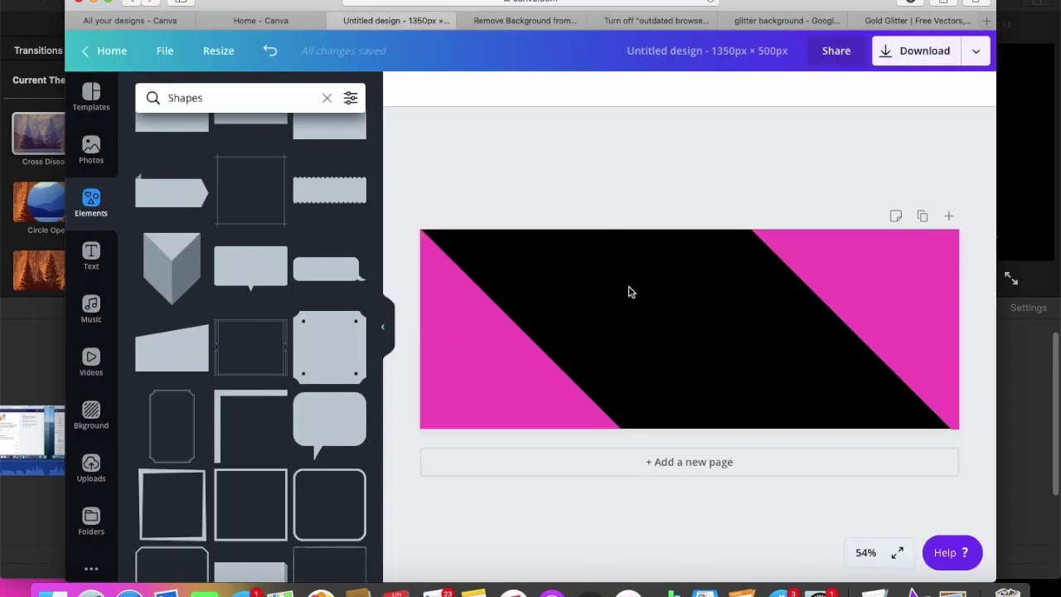
scroll(201, 457, "up", 20)
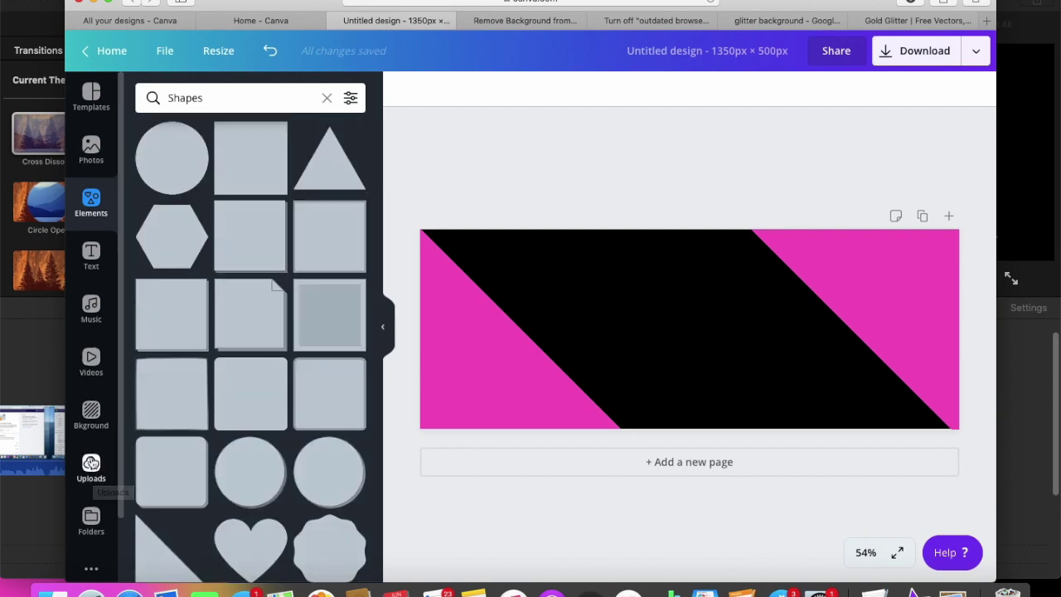
left_click(92, 464)
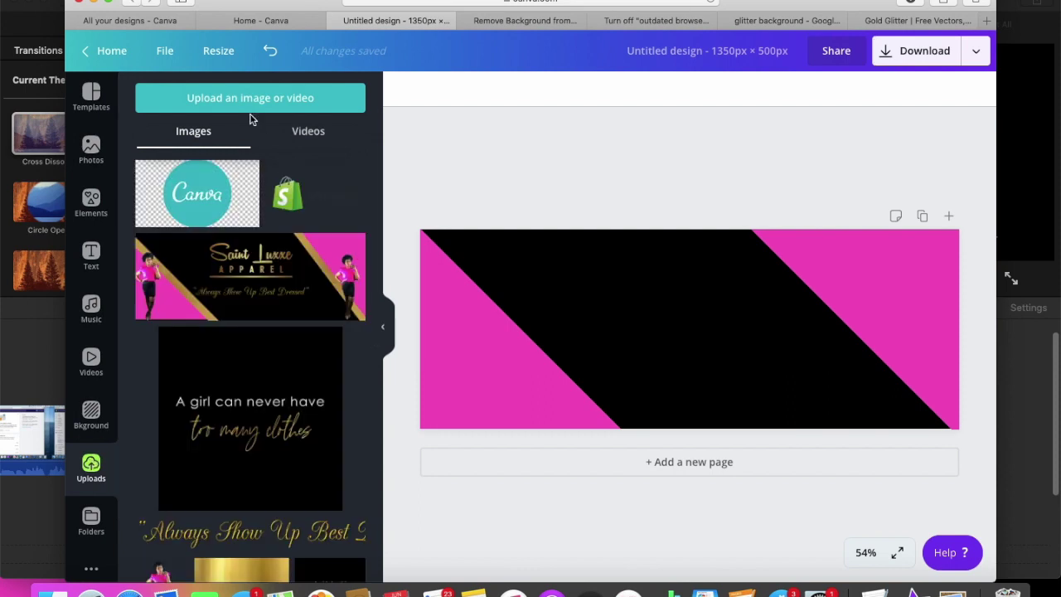
left_click(260, 108)
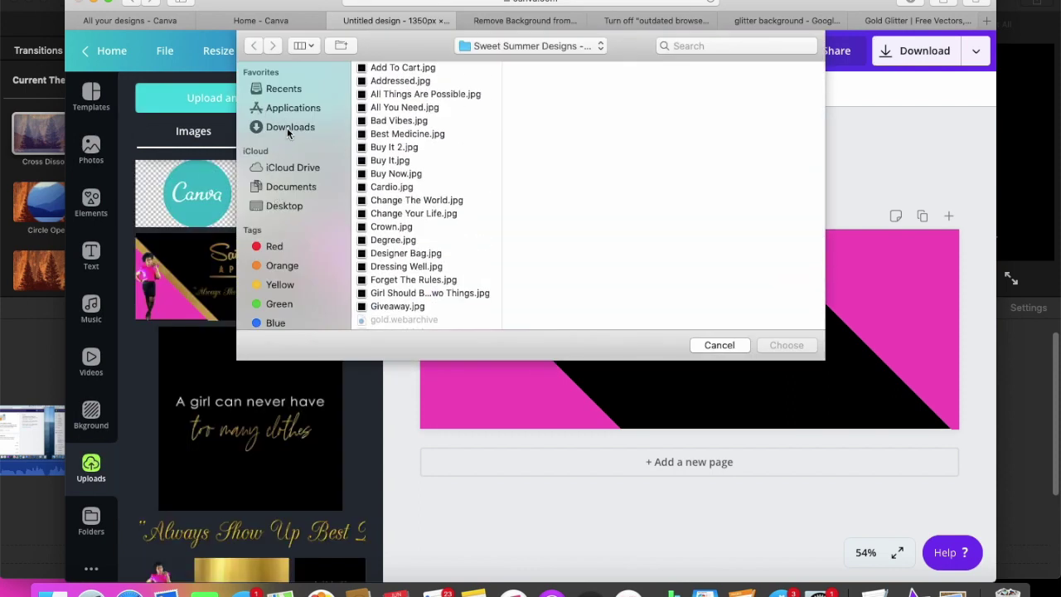
left_click(286, 128)
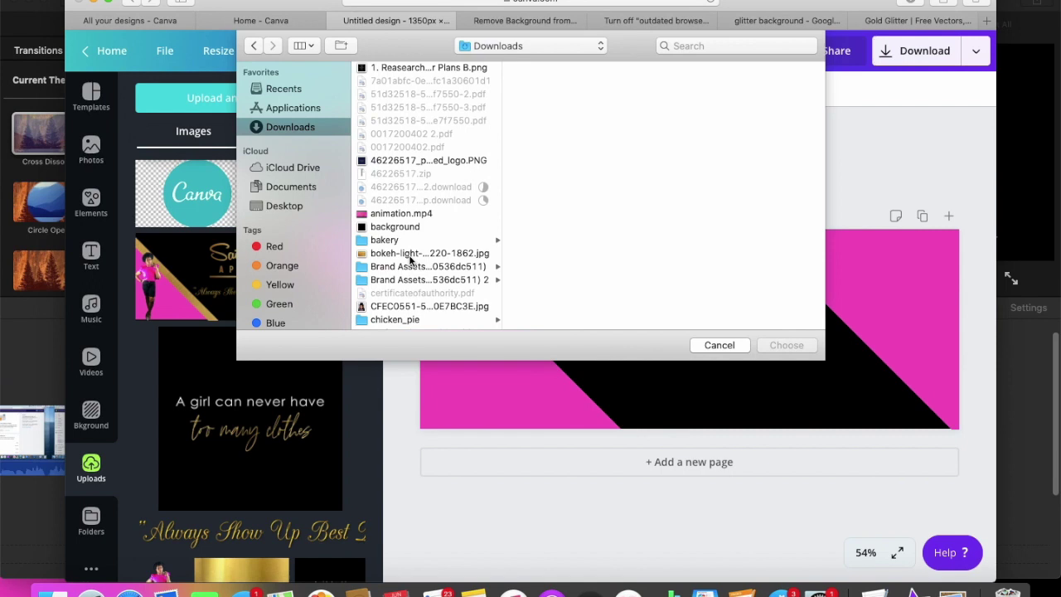
scroll(386, 158, "down", 1)
scroll(386, 156, "down", 4)
scroll(386, 156, "up", 5)
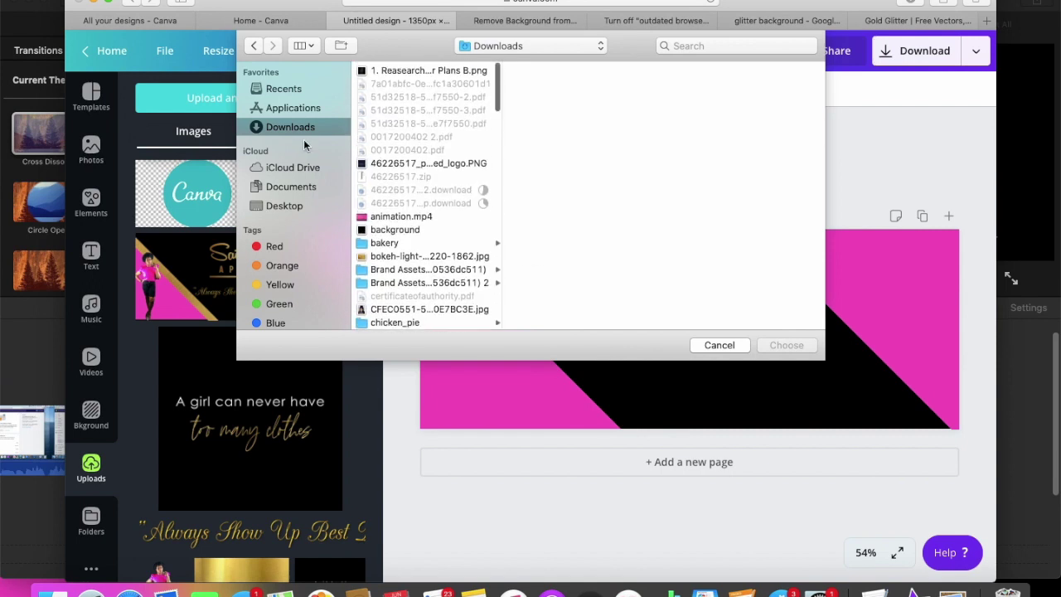
left_click(282, 89)
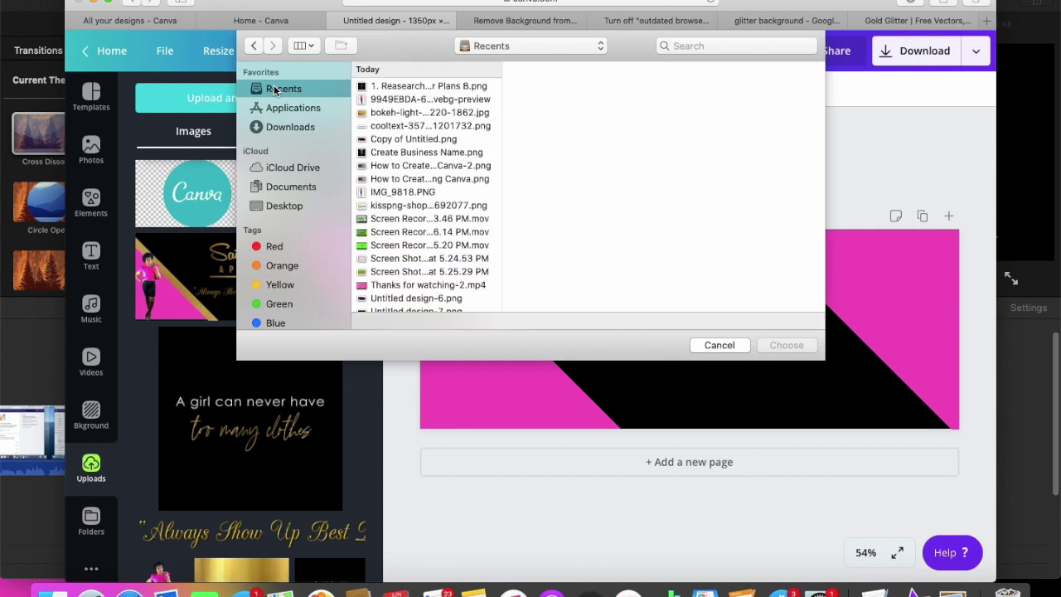
double_click(388, 113)
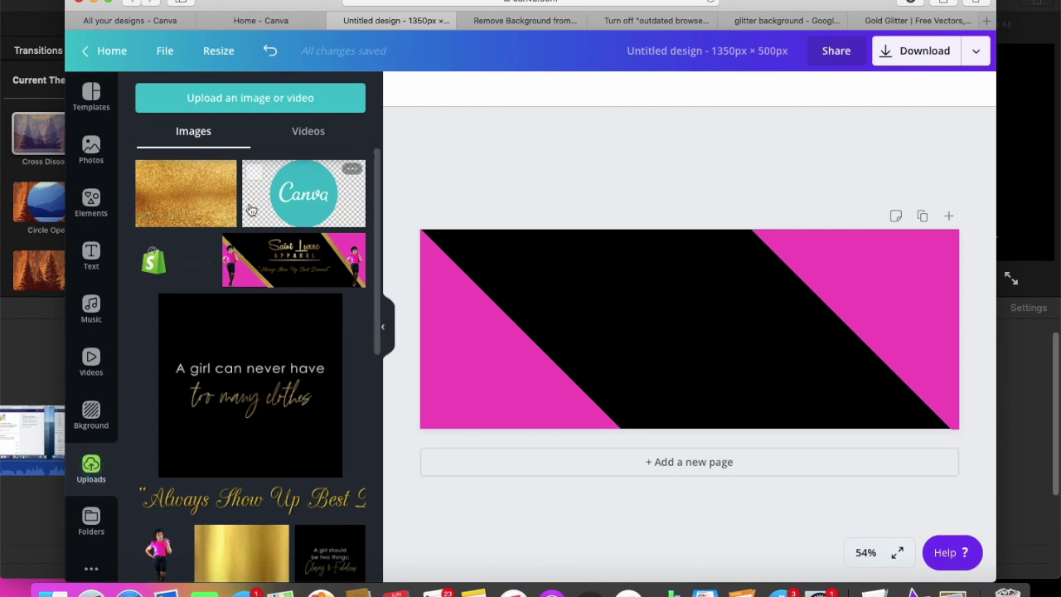
Step: Place the uploaded gold glitter image on the banner and enlarge it to almost the banner's full height
left_click_drag(198, 194, 645, 322)
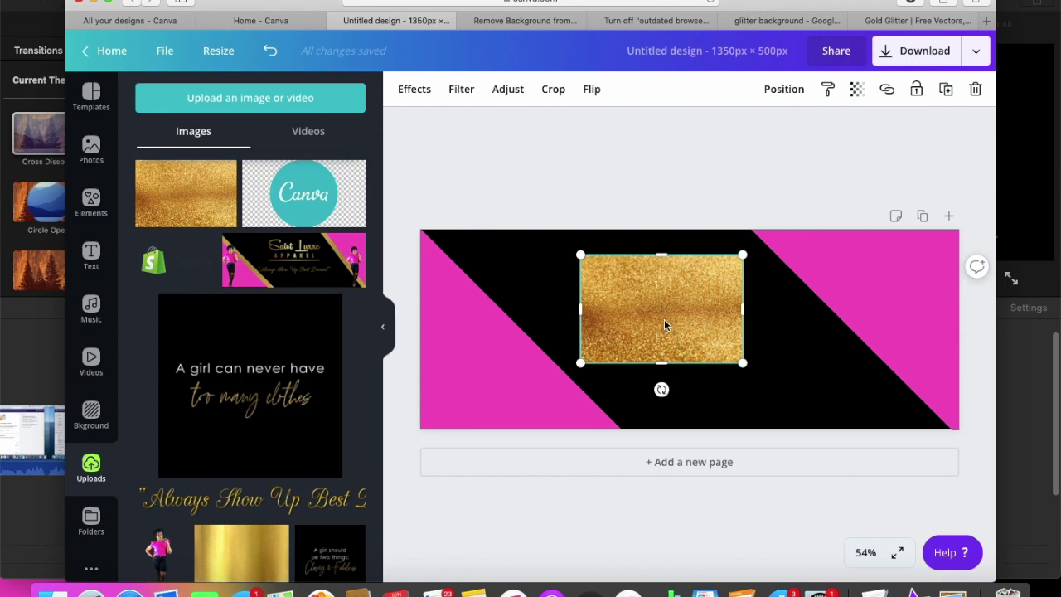
left_click_drag(664, 321, 618, 310)
left_click_drag(696, 354, 708, 372)
left_click_drag(622, 364, 620, 418)
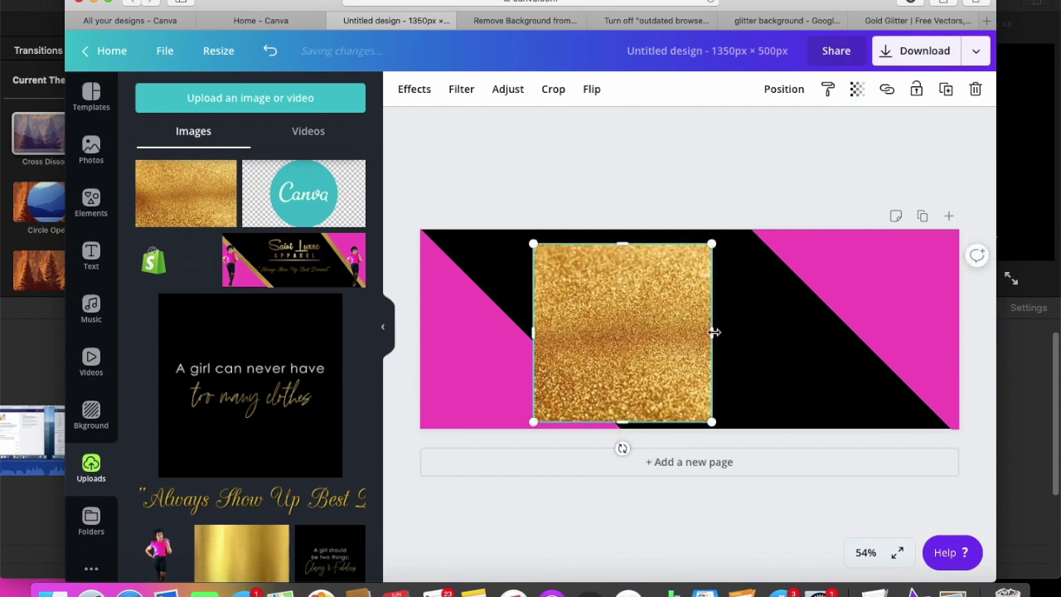
Step: Turn the glitter image into a thin diagonal strip covering the full slanted edge of the lower-left pink triangle
left_click_drag(712, 332, 552, 317)
left_click_drag(554, 447, 673, 414)
left_click_drag(594, 327, 485, 296)
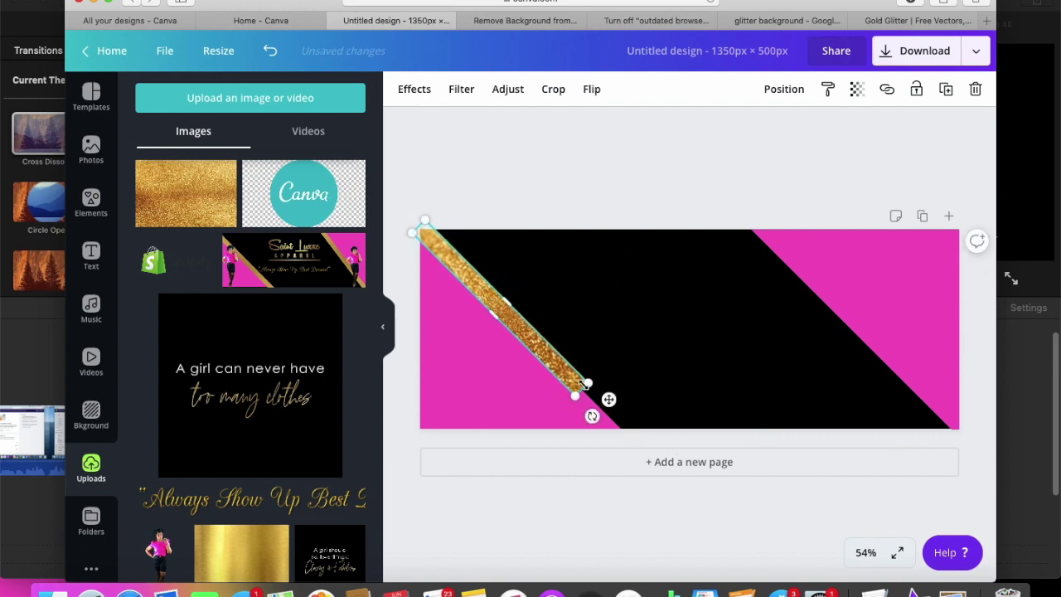
left_click_drag(586, 387, 634, 426)
left_click(659, 370)
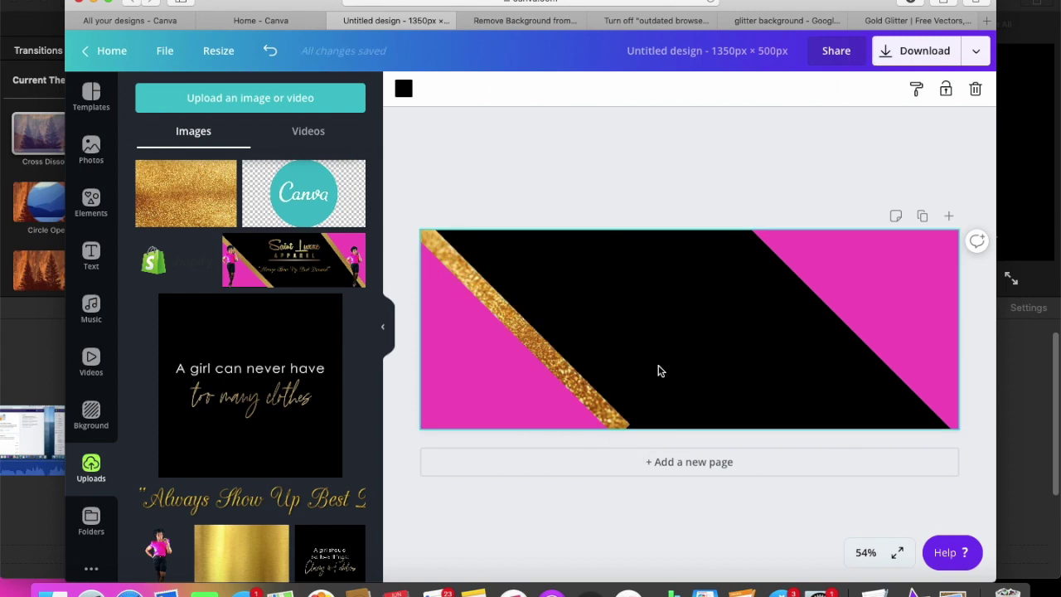
Step: Try a narrower width for the glitter strip on the lower-left triangle's edge and widen it again
left_click(520, 323)
left_click_drag(525, 325, 549, 358)
left_click(606, 303)
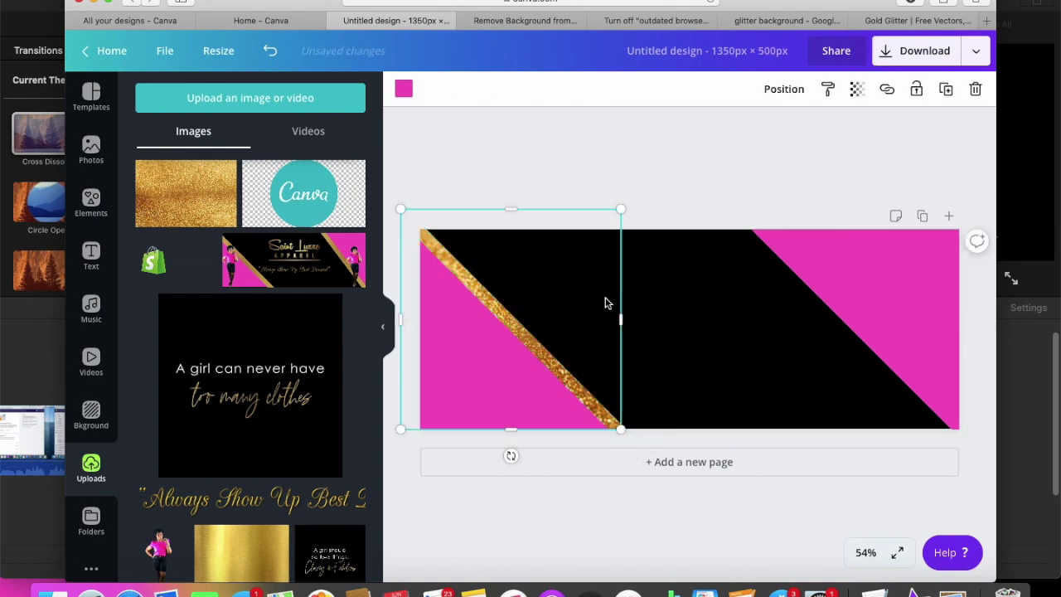
left_click(530, 345)
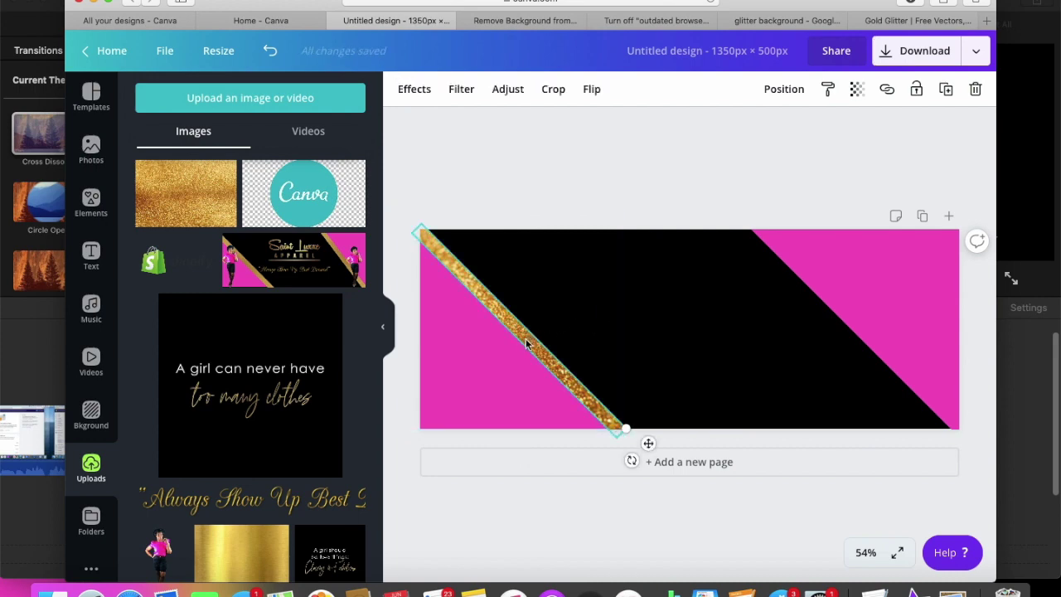
left_click_drag(531, 334, 539, 328)
left_click(587, 320)
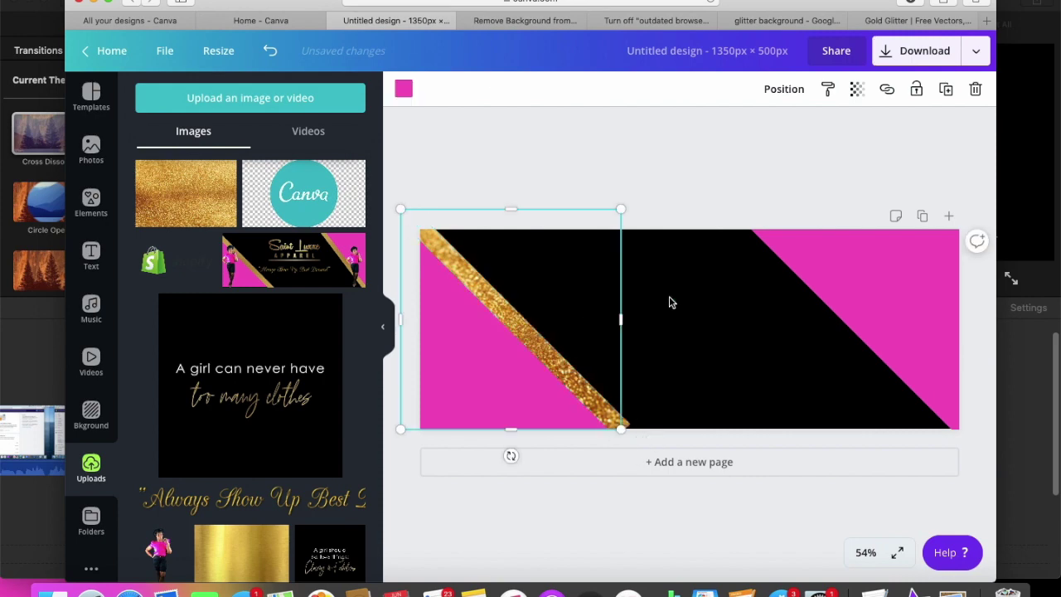
left_click(737, 355)
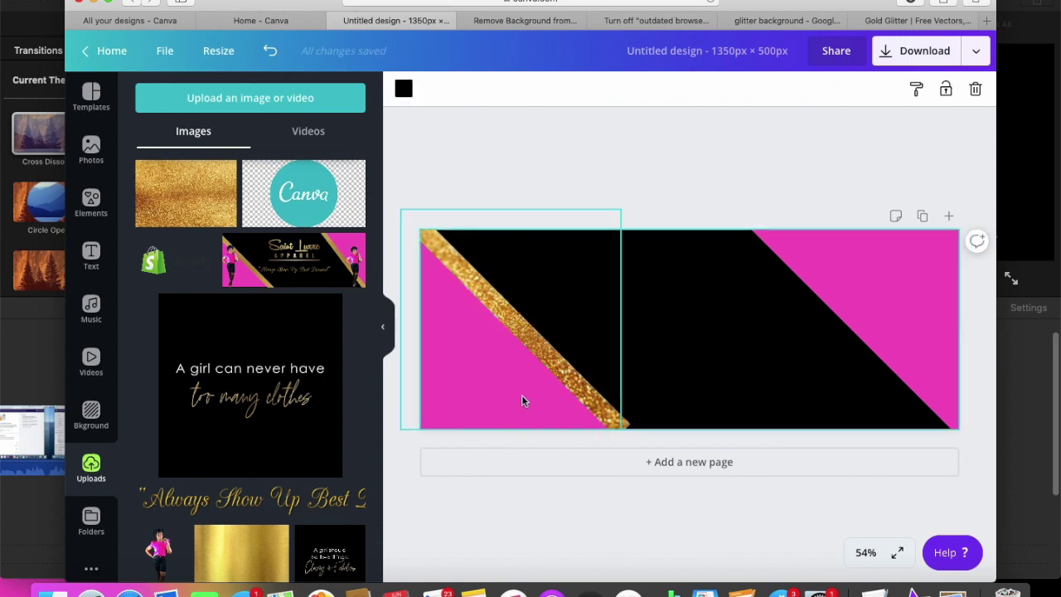
Step: Duplicate the glitter strip and lay the copy along the slanted edge of the upper-right pink triangle
left_click(555, 364)
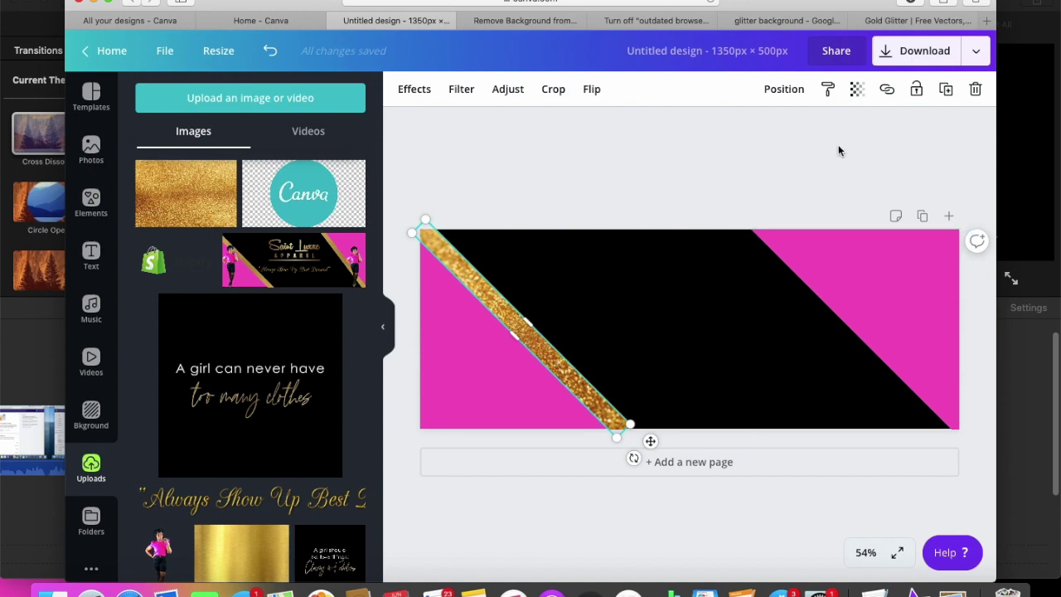
left_click(945, 91)
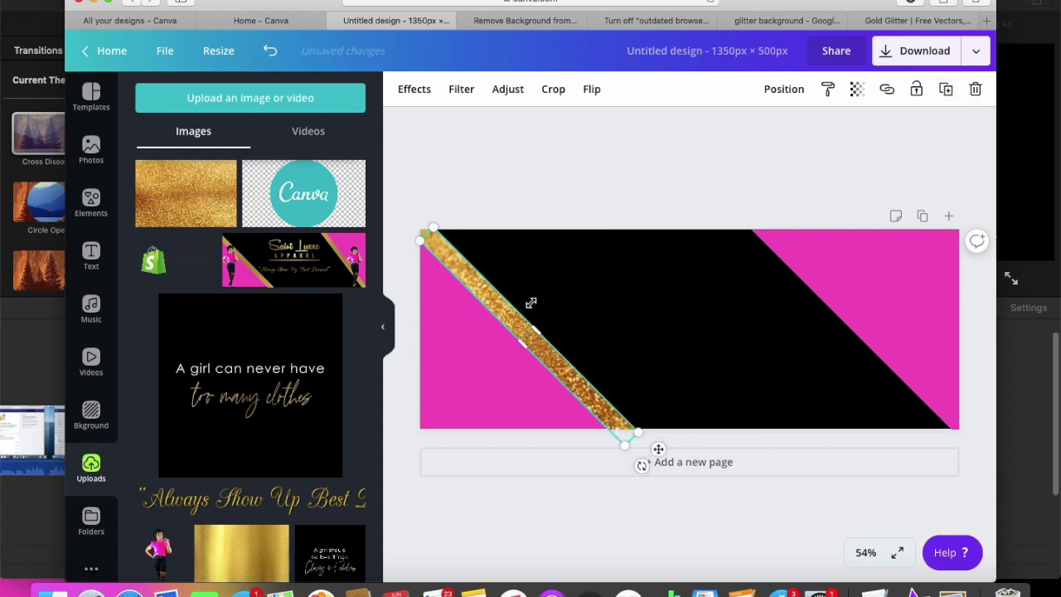
left_click_drag(520, 325, 840, 318)
left_click(758, 322)
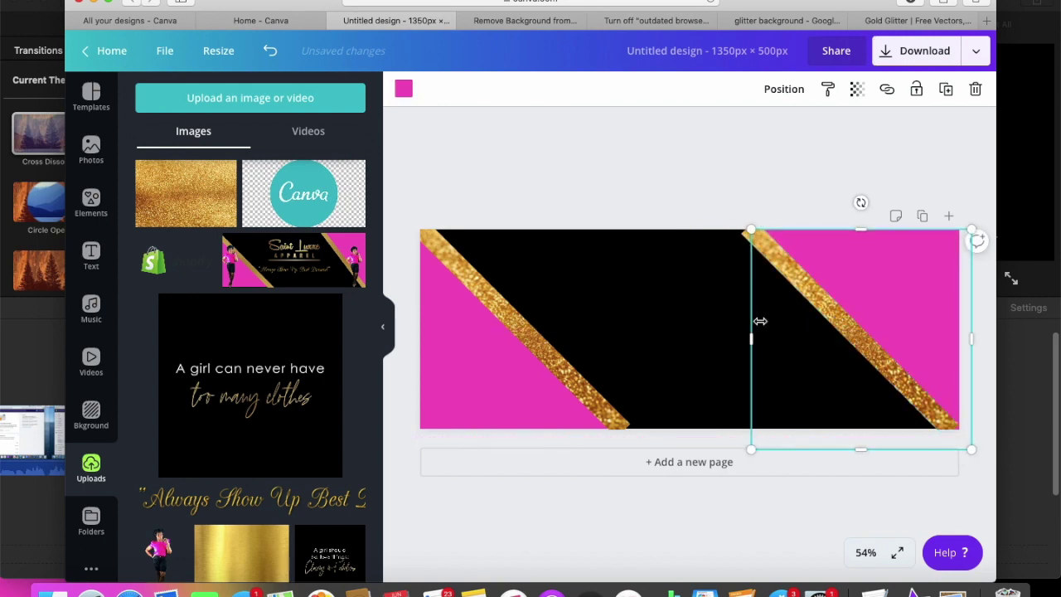
left_click(769, 260)
left_click(708, 320)
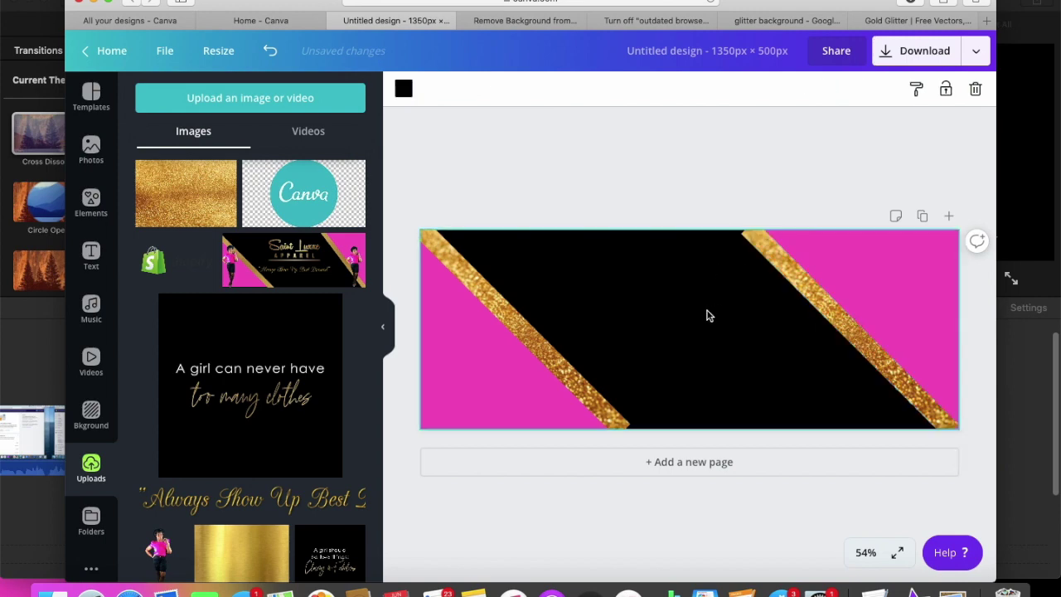
Step: Extend the upper end of the copied glitter strip slightly so it reaches past the banner's top edge
left_click(809, 272)
left_click(791, 274)
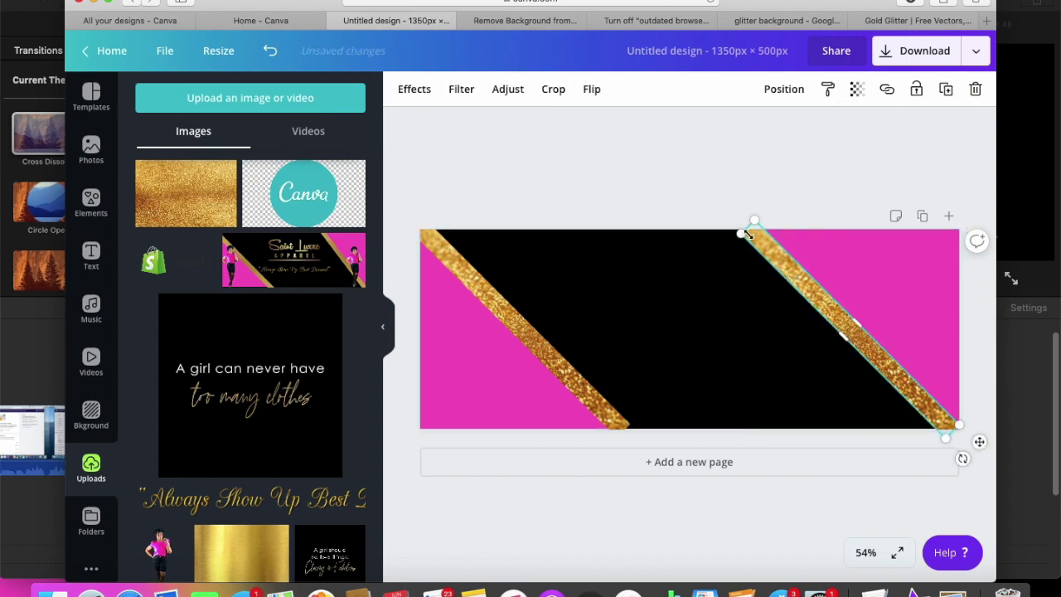
left_click_drag(743, 233, 747, 231)
left_click(791, 324)
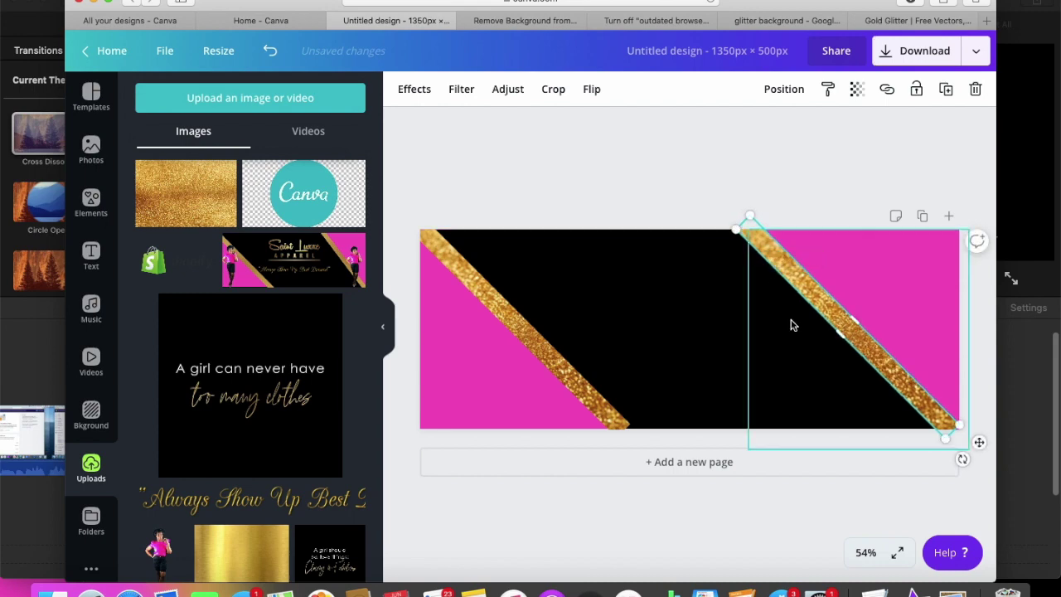
left_click(701, 358)
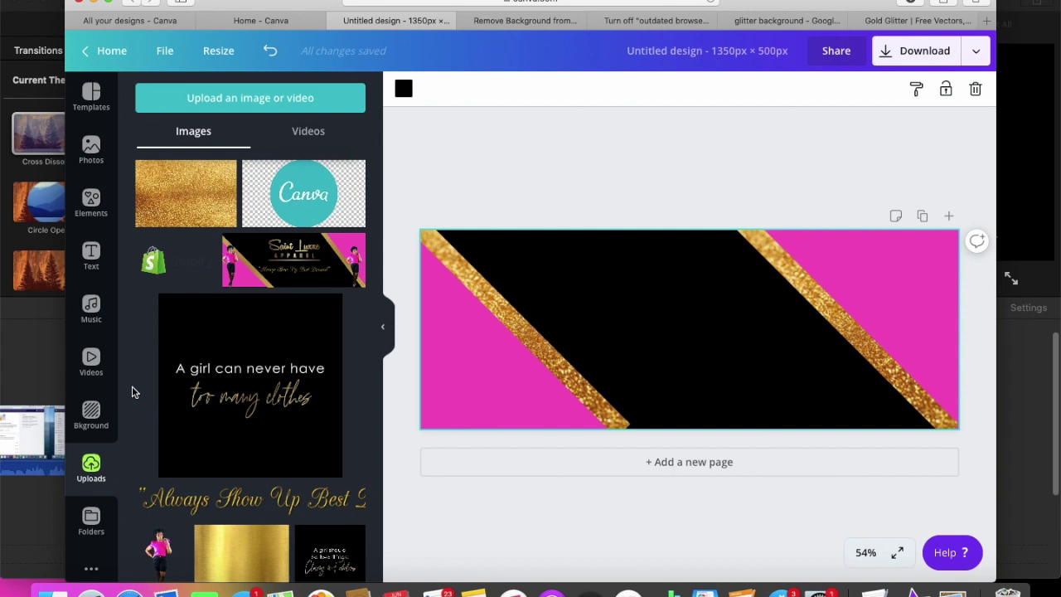
Step: Add the stock photo of the woman in white pants standing before a green wall to the banner, slightly left of centre
scroll(97, 402, "down", 1)
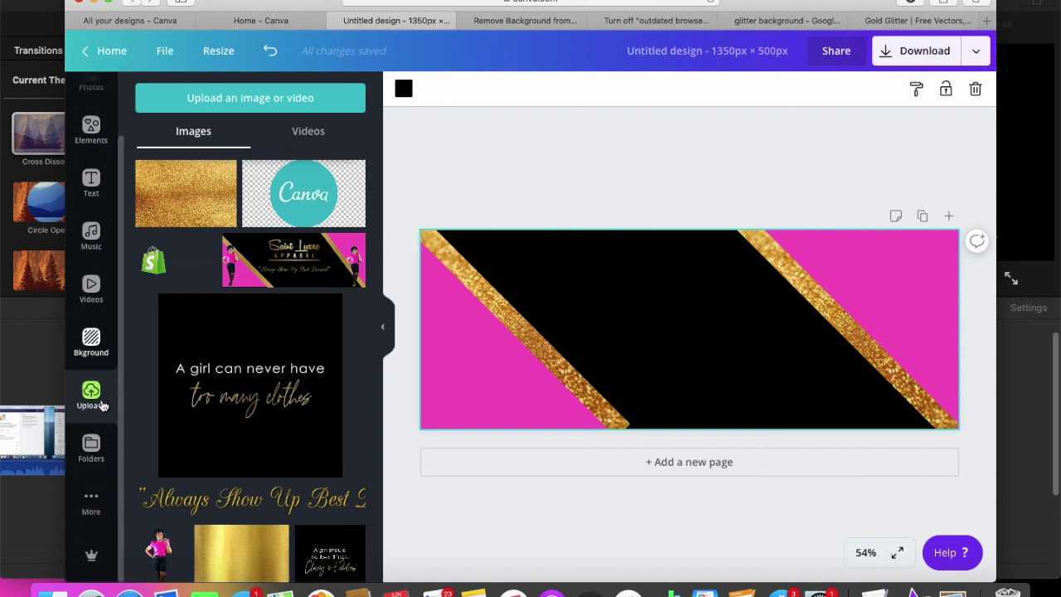
scroll(101, 404, "up", 1)
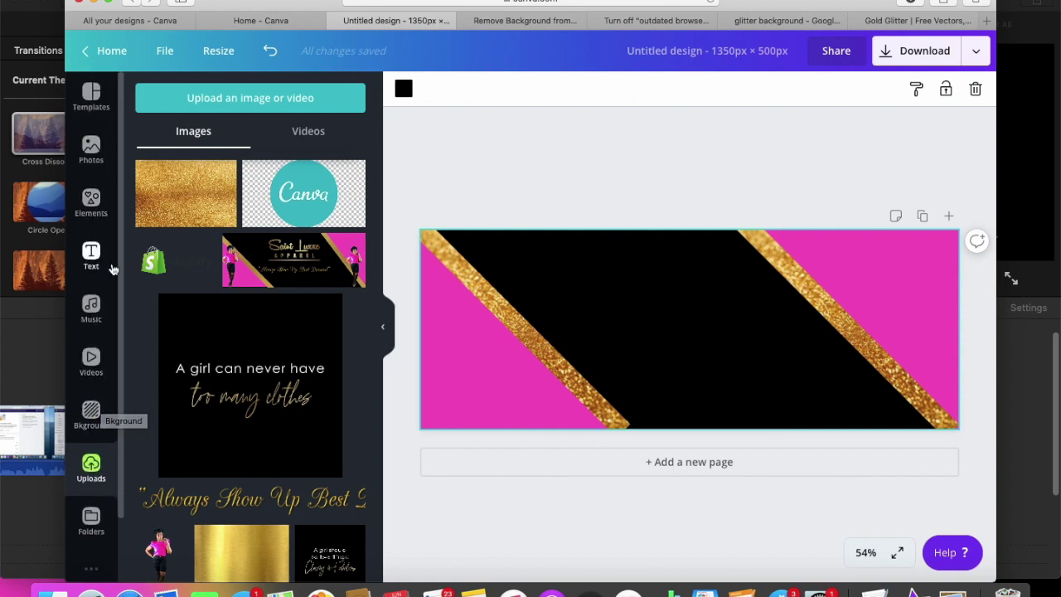
left_click(96, 145)
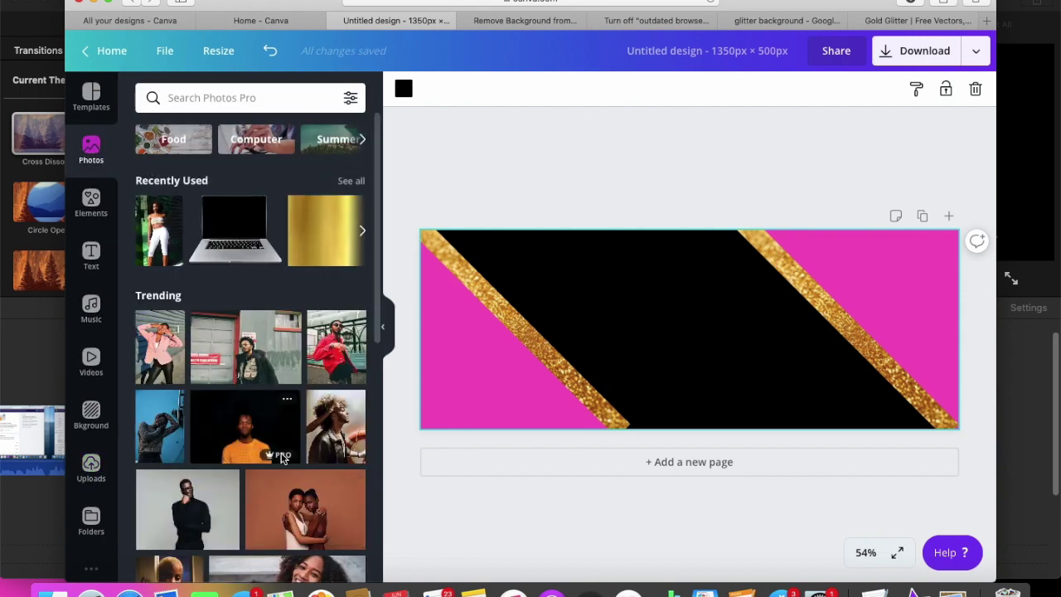
scroll(280, 458, "down", 3)
scroll(280, 459, "down", 5)
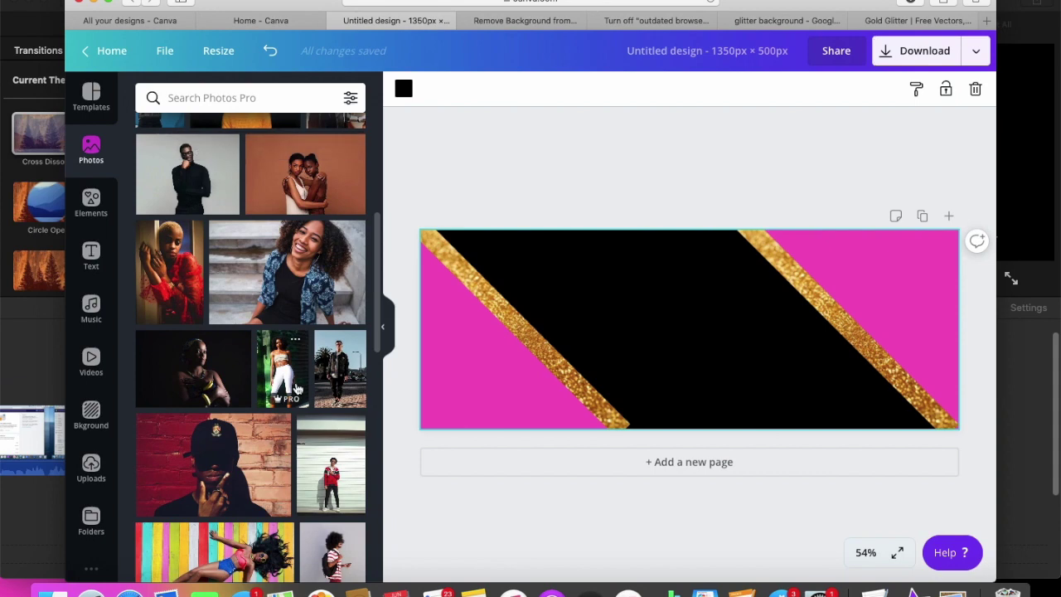
scroll(298, 388, "down", 6)
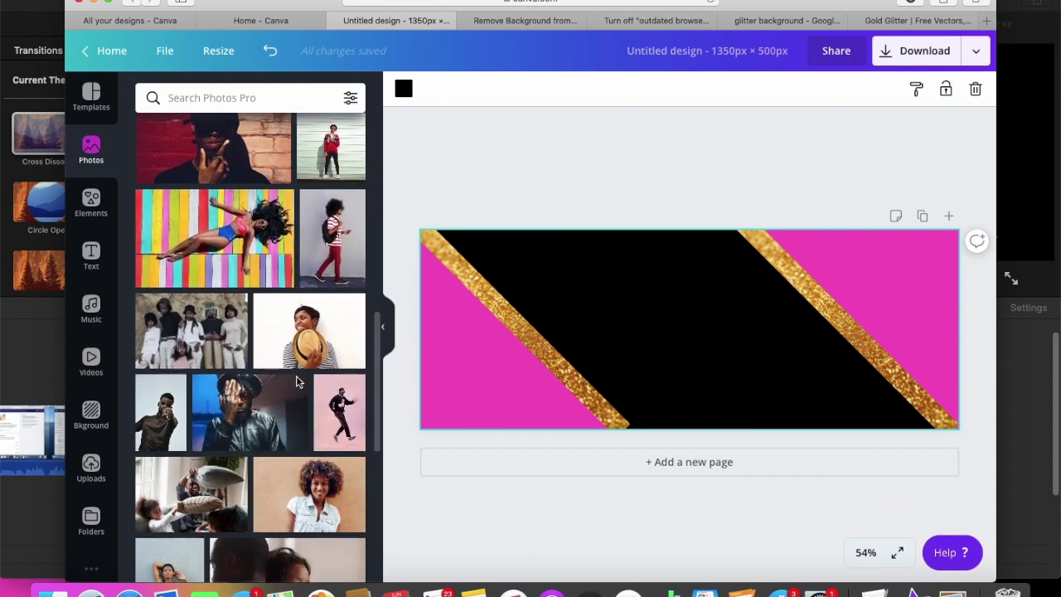
scroll(296, 375, "down", 5)
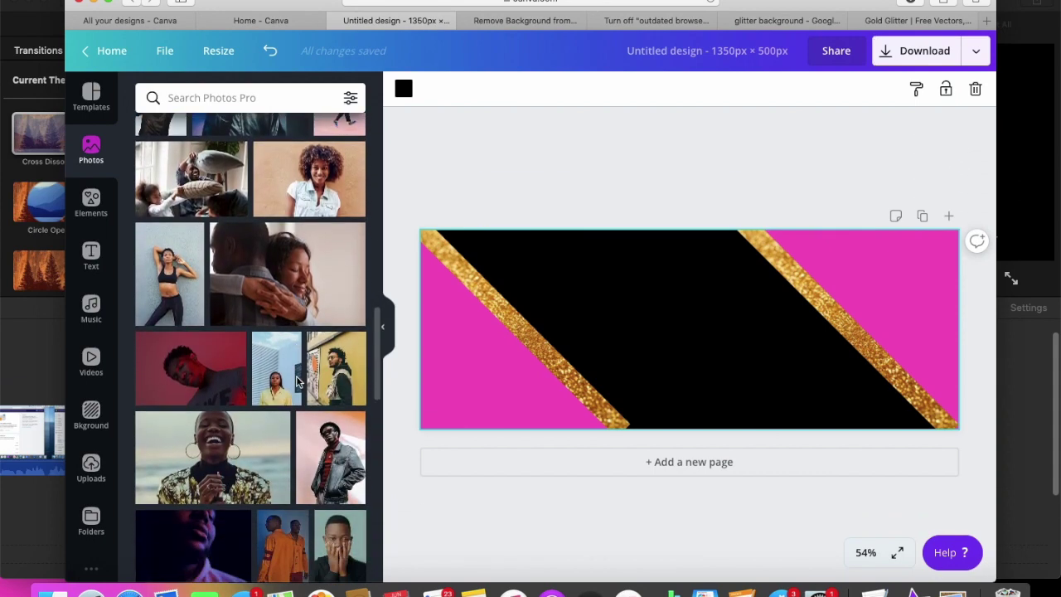
scroll(296, 383, "down", 1)
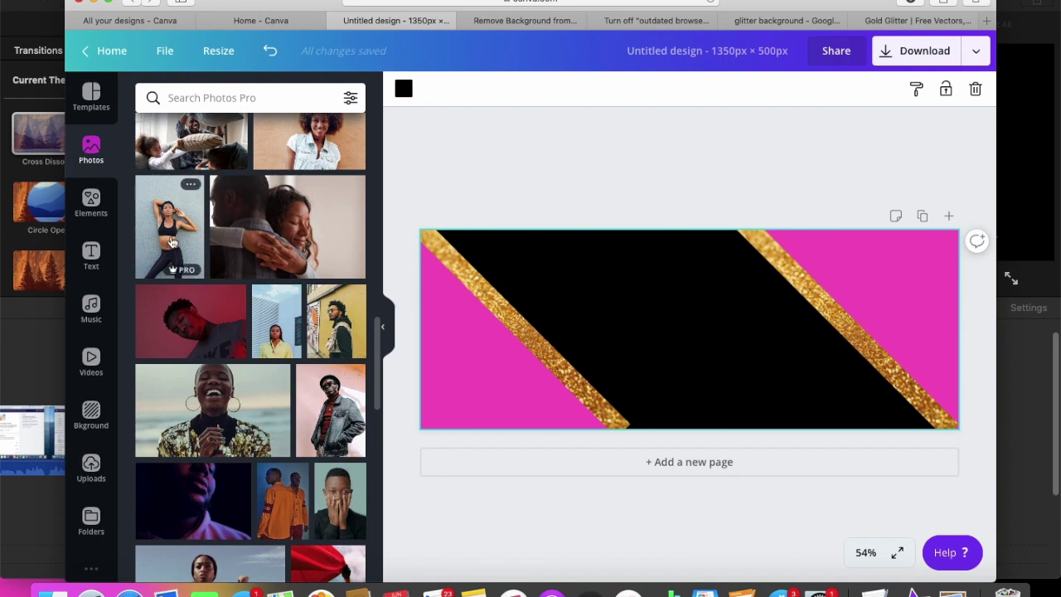
scroll(218, 228, "down", 8)
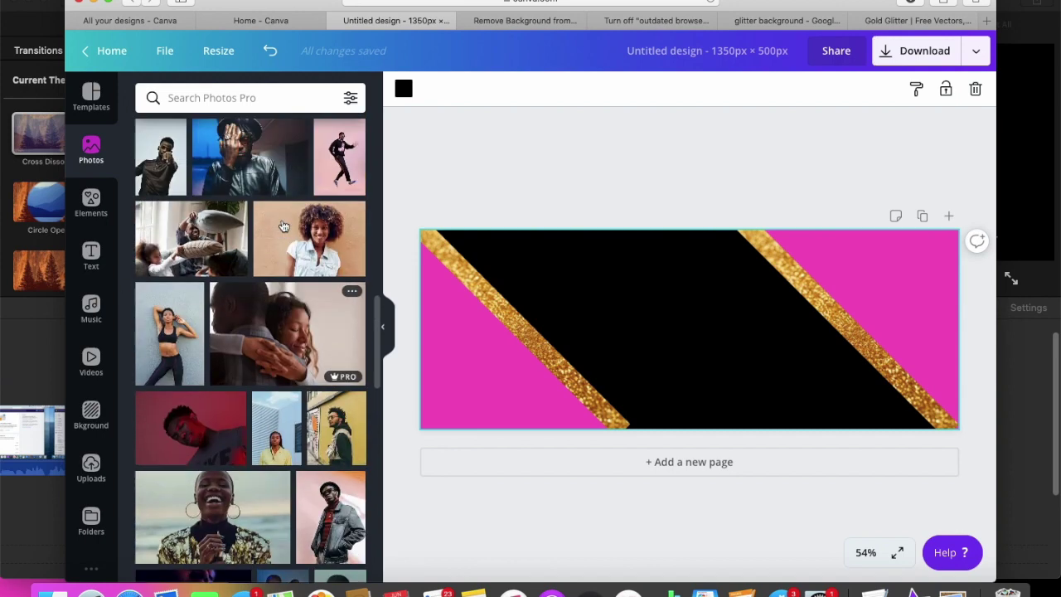
left_click(282, 225)
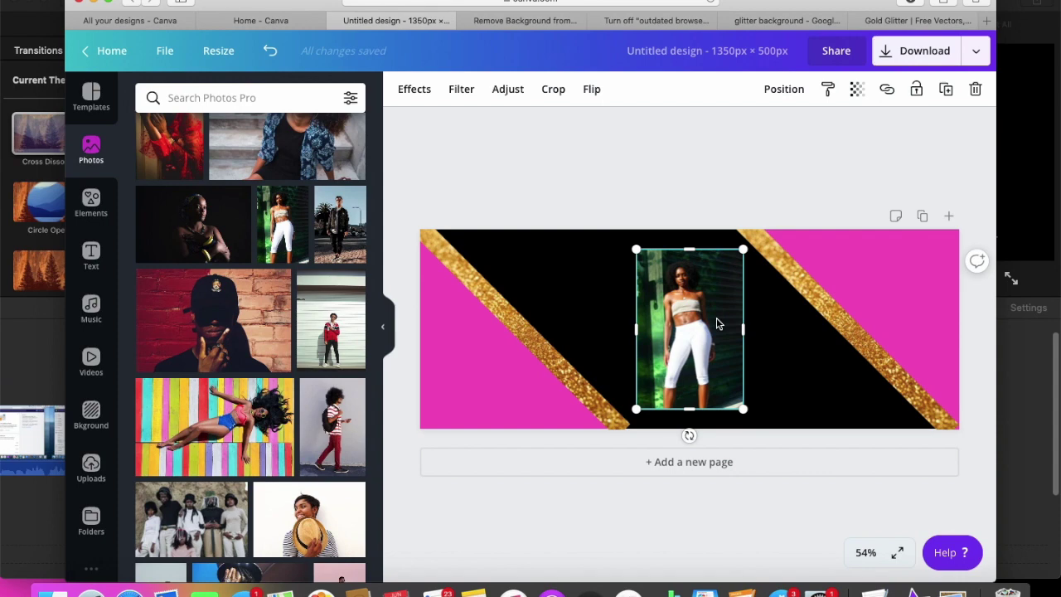
left_click_drag(667, 317, 613, 316)
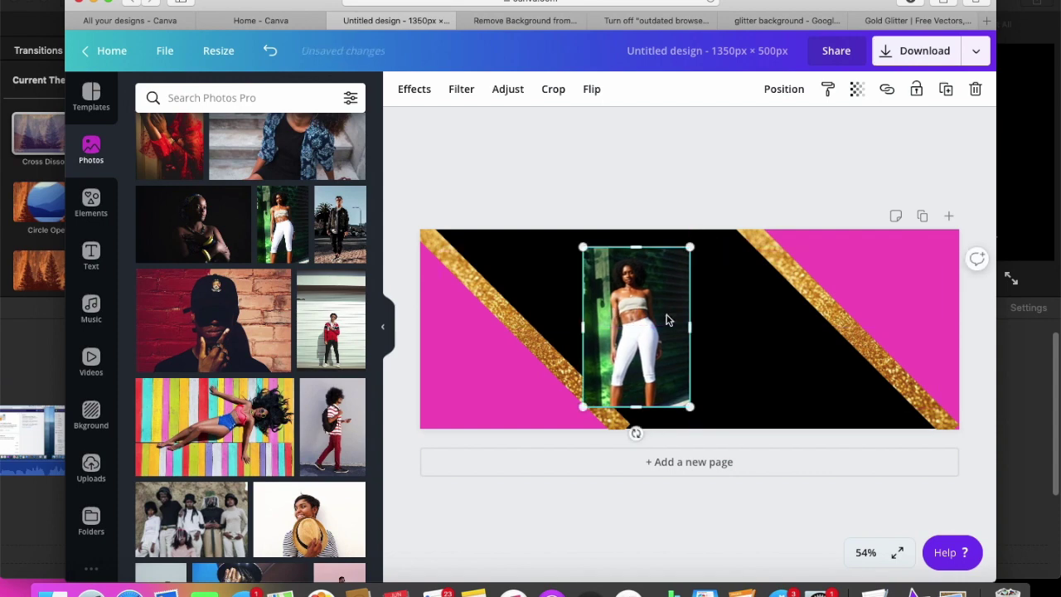
Step: Remove the background from the white-pants photo and place the cutout on the lower-left pink triangle at the banner's bottom edge
left_click(414, 92)
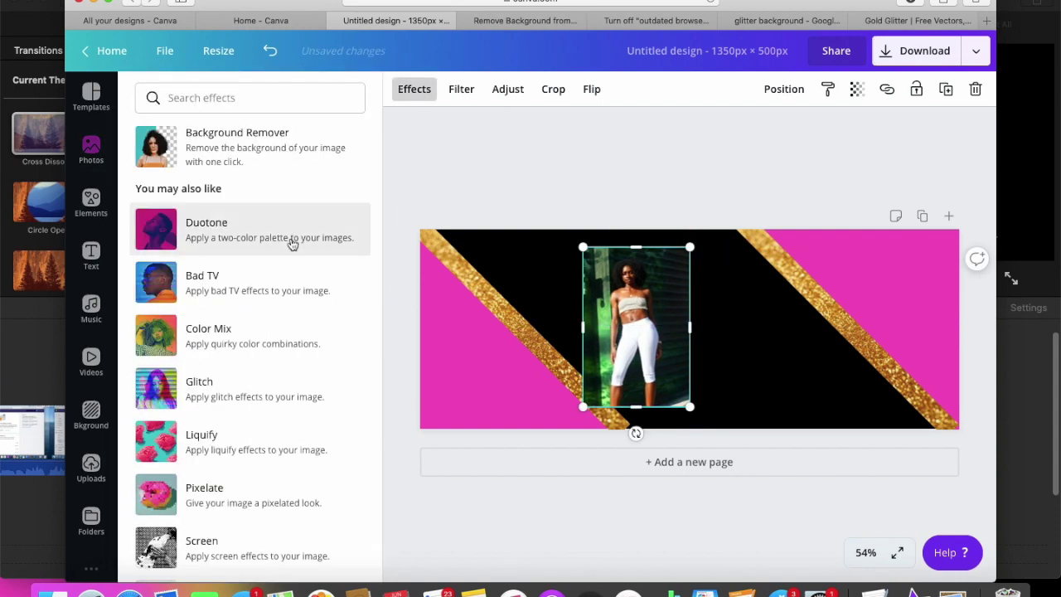
left_click(291, 138)
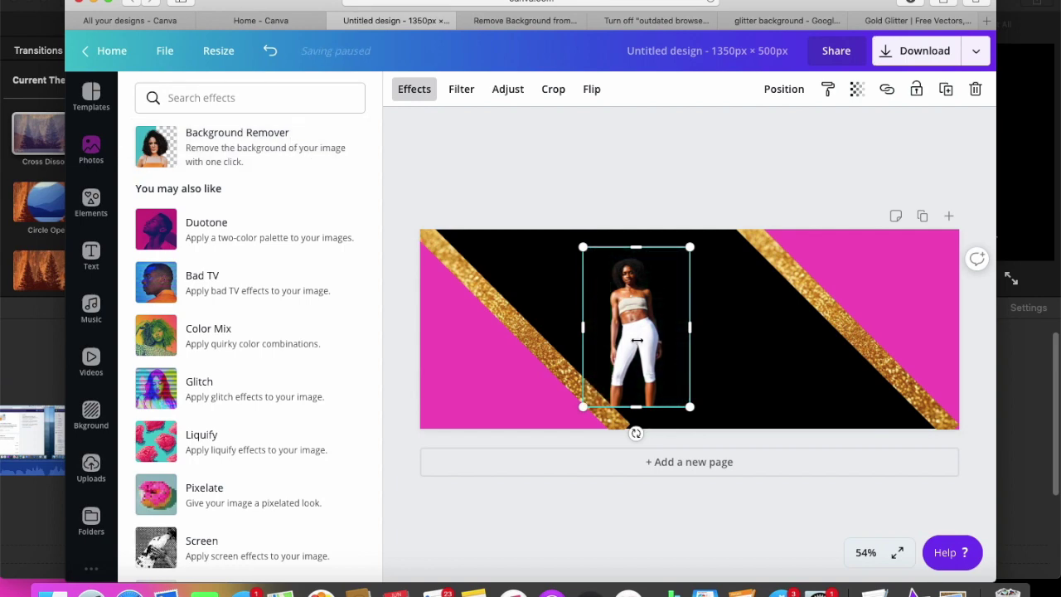
left_click_drag(615, 340, 455, 359)
left_click(521, 314)
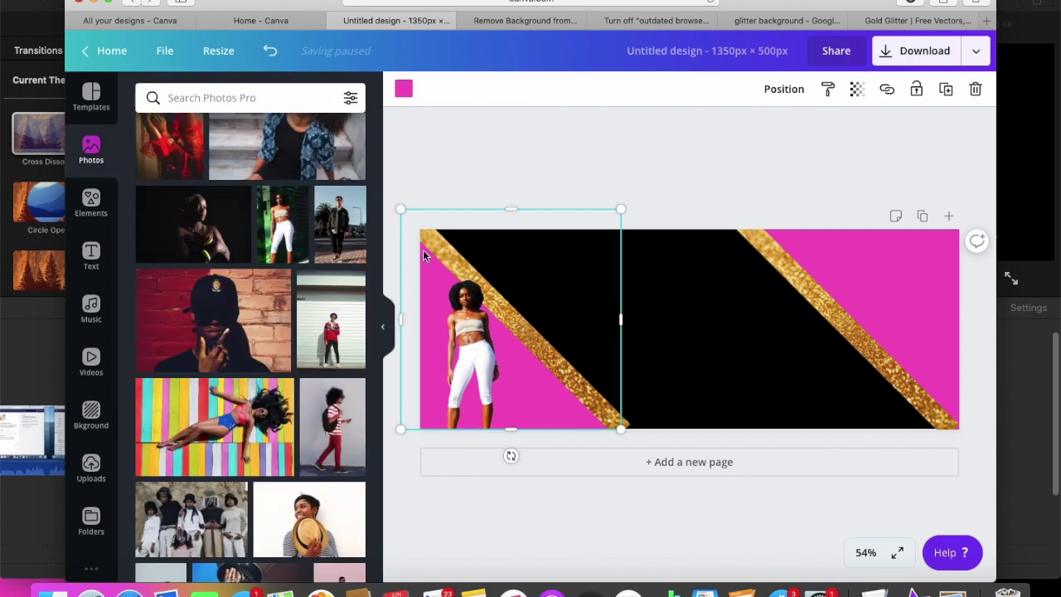
Step: Add the stock photo of the woman in black sportswear with raised arms and remove its background
scroll(265, 353, "down", 5)
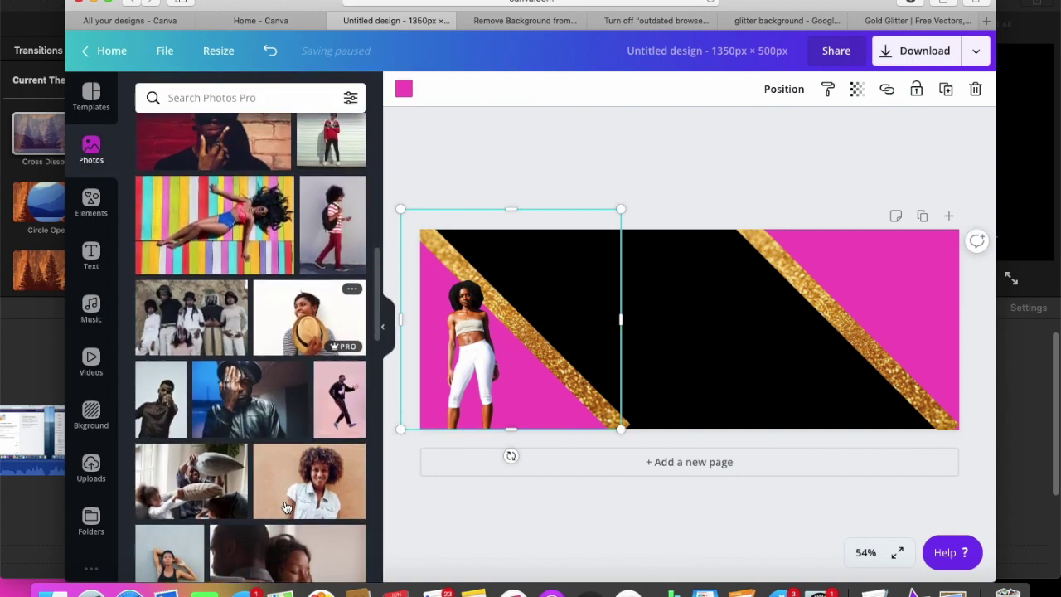
left_click(164, 496)
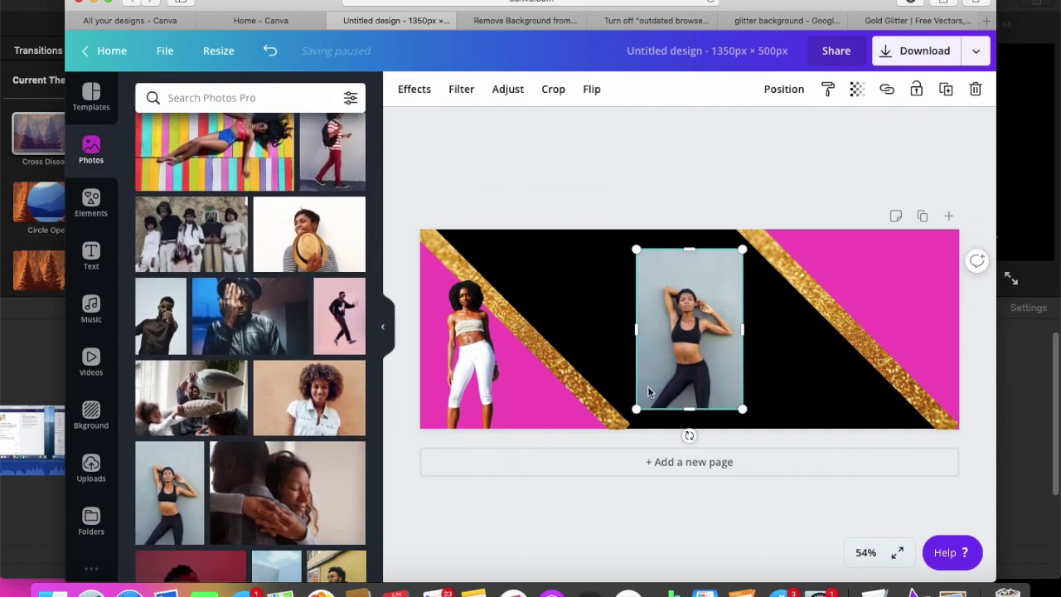
left_click(426, 100)
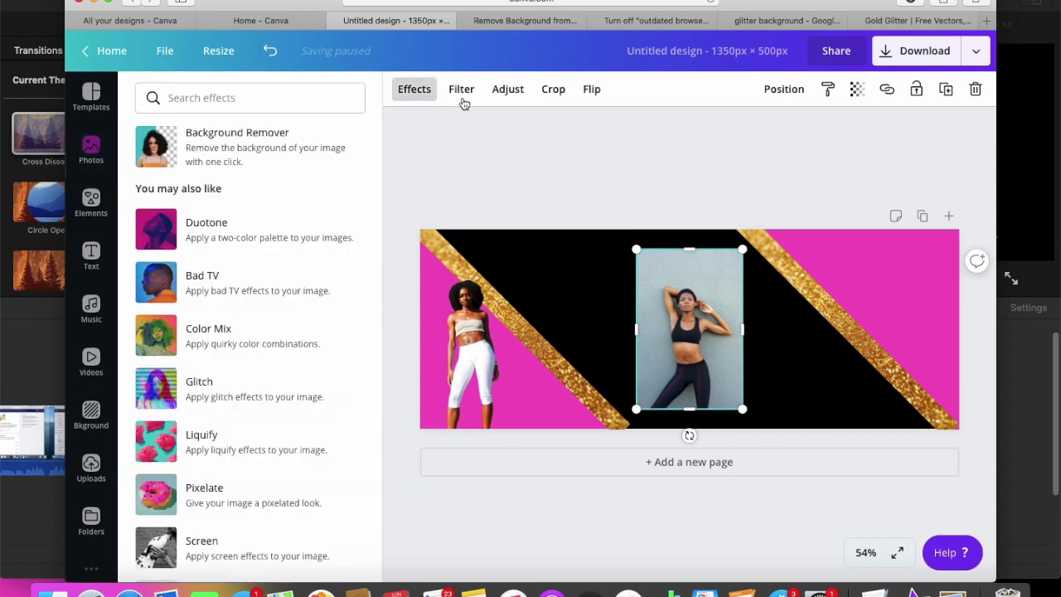
left_click(277, 159)
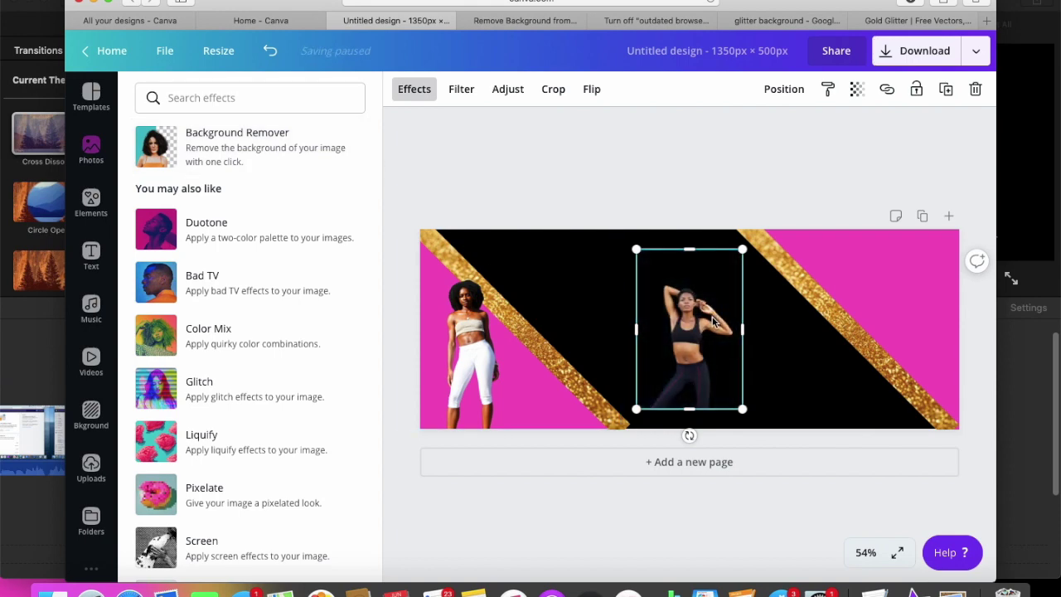
Step: Place the black-sportswear cutout in the banner's lower-right corner, over the pink triangle and glitter strip, tilted slightly clockwise
left_click_drag(713, 316, 939, 271)
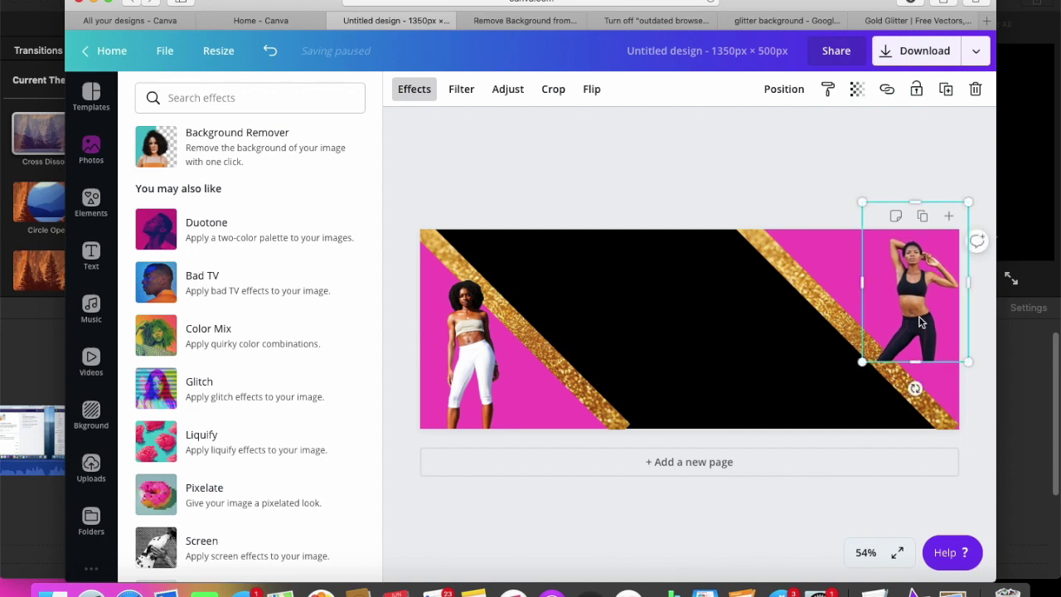
left_click_drag(915, 388, 897, 388)
left_click_drag(915, 332, 921, 373)
left_click(800, 367)
Step: Flip the white-pants cutout horizontally, shift it slightly right towards the glitter strip and set it upright
left_click(496, 361)
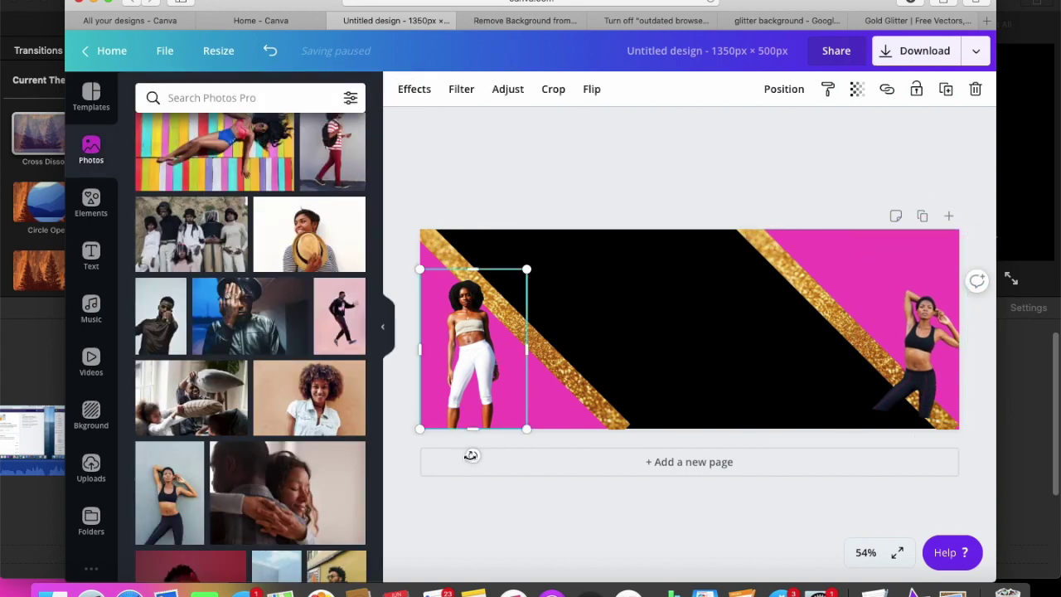
mouse_move(473, 455)
left_mouse_down()
mouse_move(507, 440)
mouse_move(481, 451)
left_mouse_up()
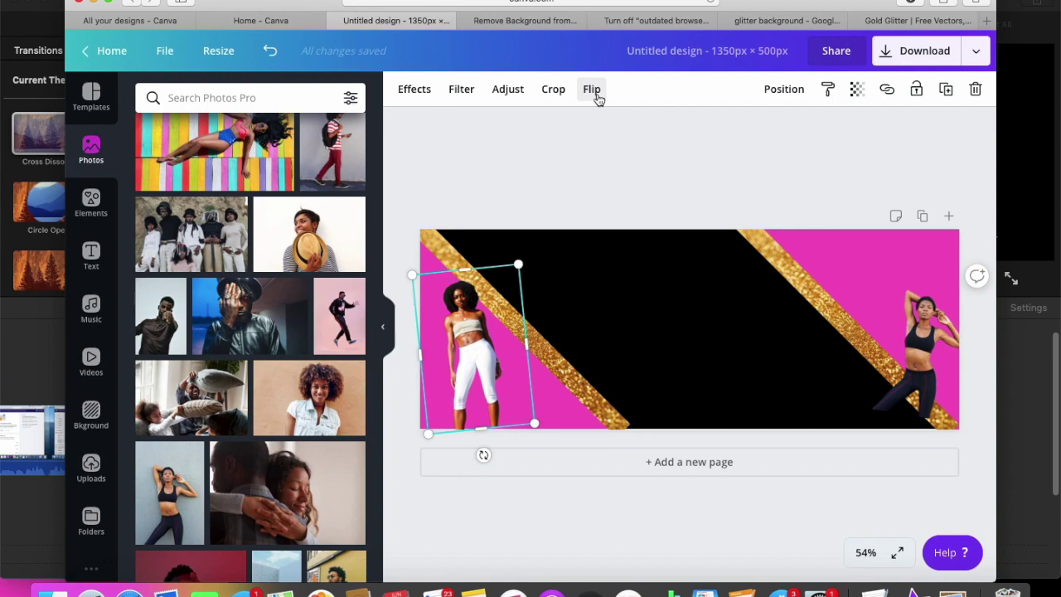
left_click(594, 94)
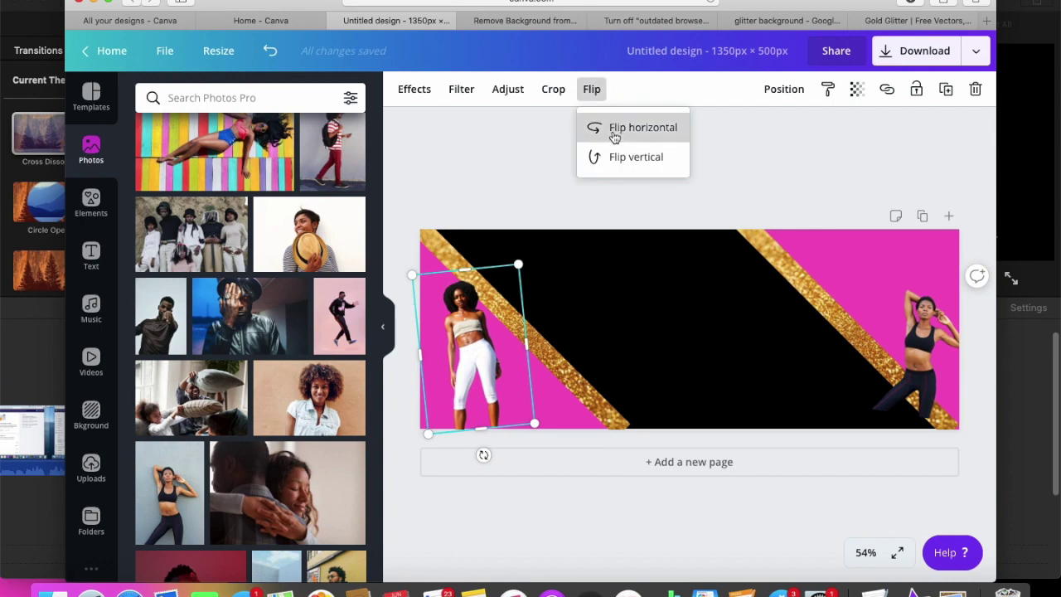
left_click(613, 135)
left_click_drag(496, 369, 518, 365)
left_click_drag(504, 450, 490, 448)
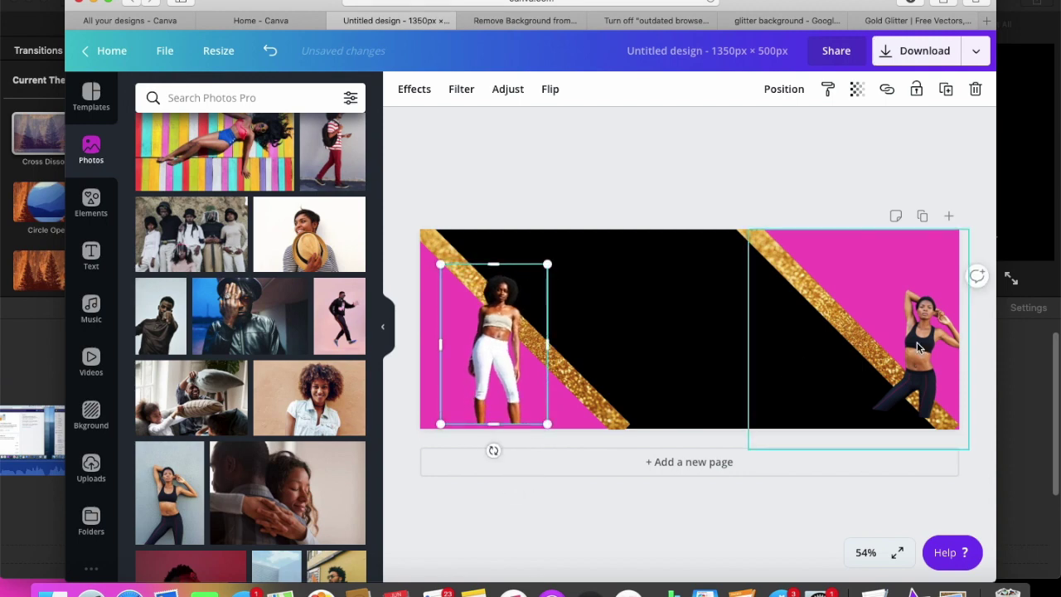
Step: Rotate the black-sportswear cutout back to nearly upright and deselect it
left_click(919, 387)
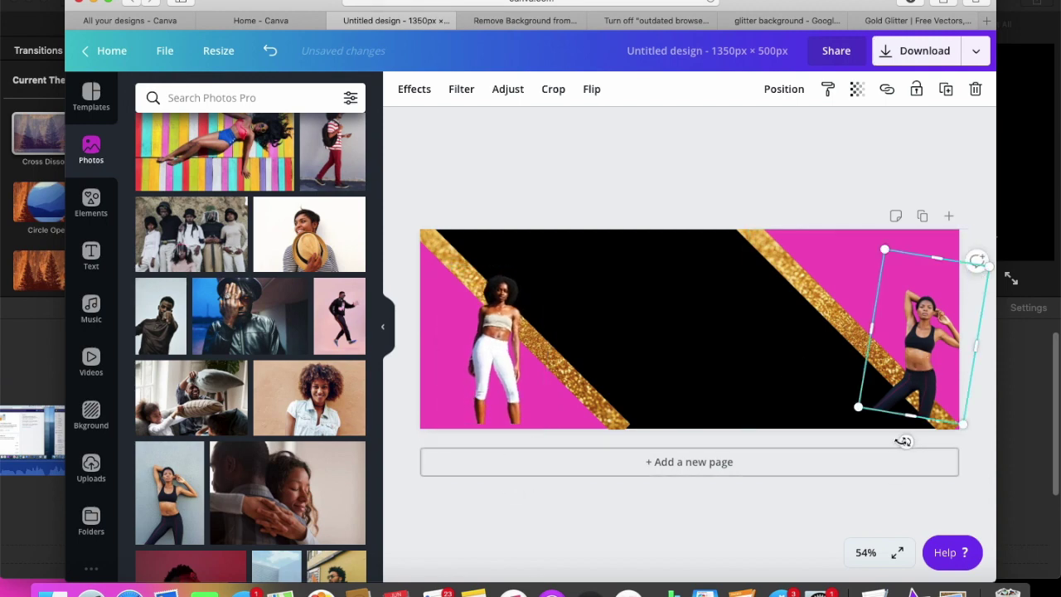
left_click_drag(926, 442, 920, 443)
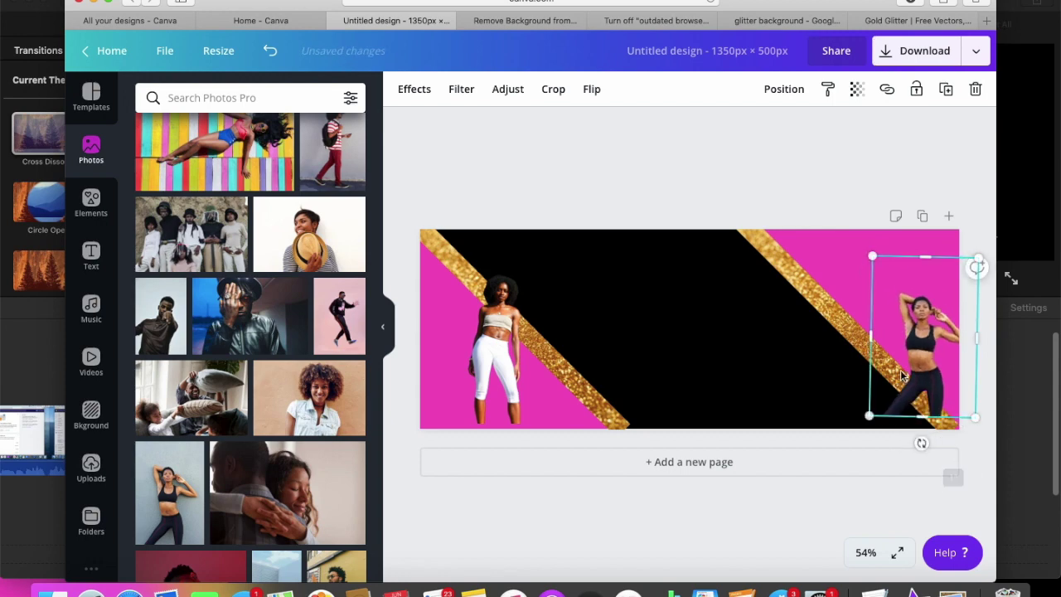
left_click(795, 342)
left_click(654, 338)
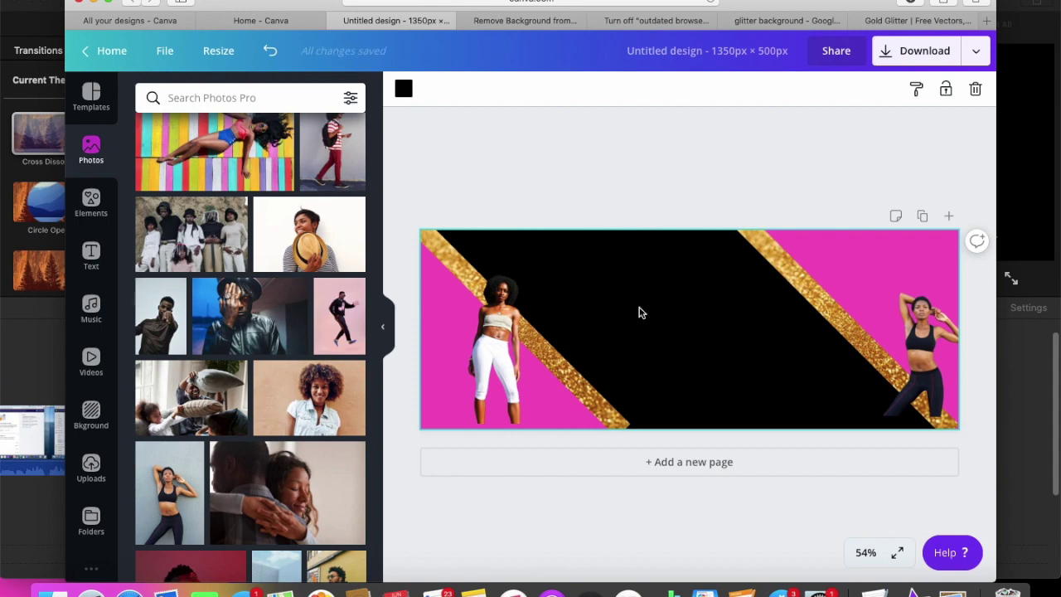
Step: Clear the Shapes search and look through the available element categories and popular collections
left_click(93, 199)
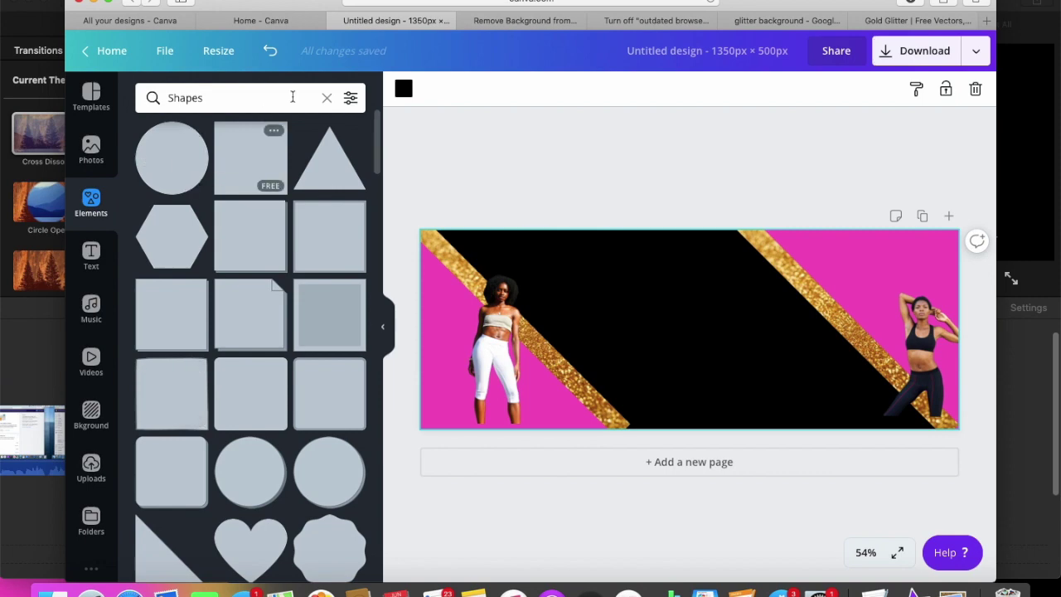
left_click(328, 97)
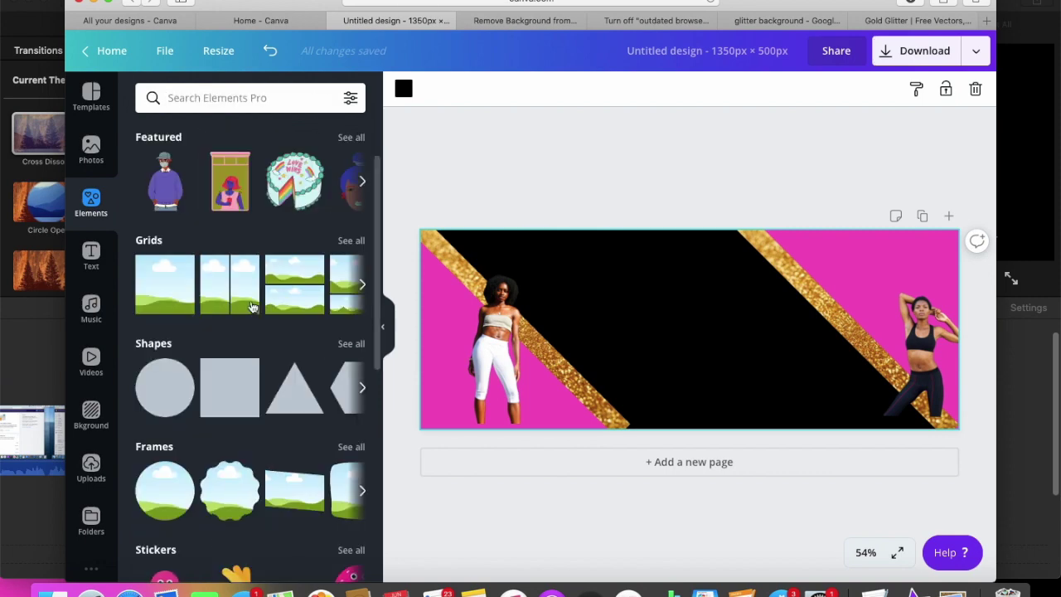
scroll(253, 306, "down", 3)
scroll(253, 307, "down", 10)
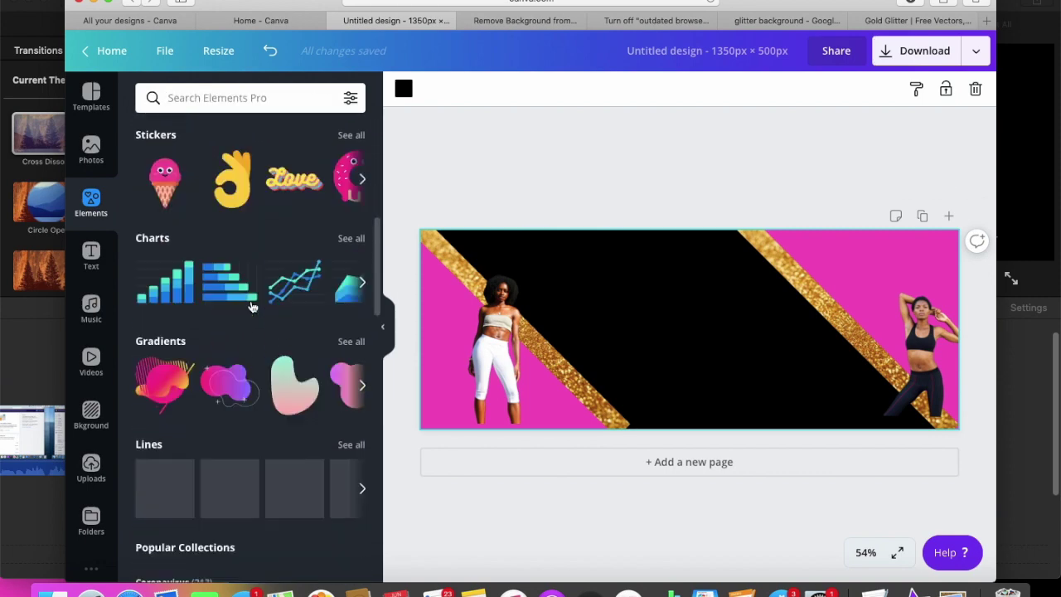
scroll(252, 307, "down", 8)
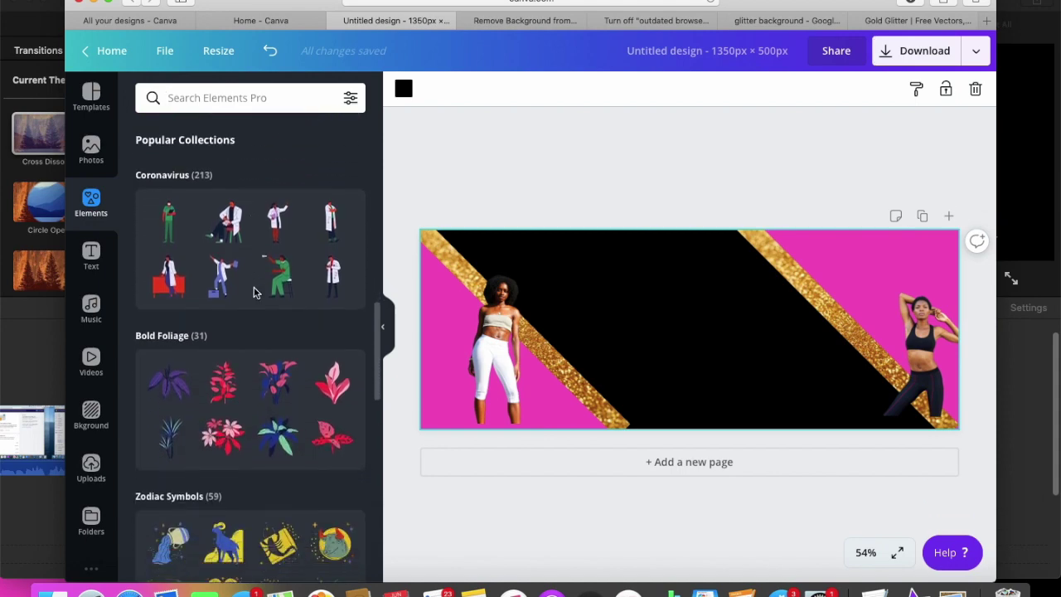
scroll(254, 290, "up", 12)
scroll(254, 284, "up", 8)
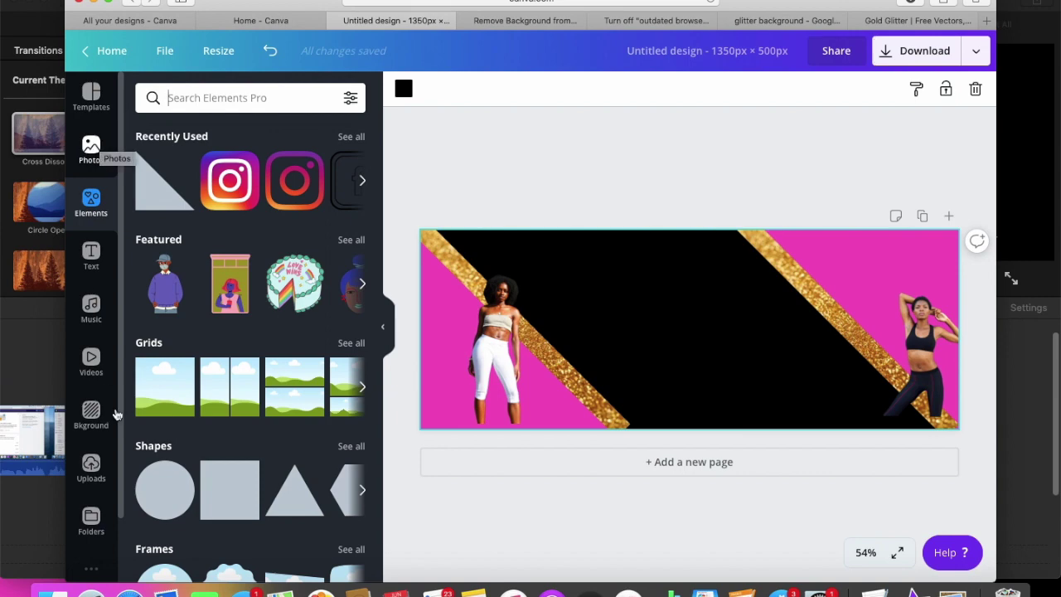
Step: Add the uploaded gold "Saint Luxxe Apparel" logo to the middle of the banner
left_click(92, 465)
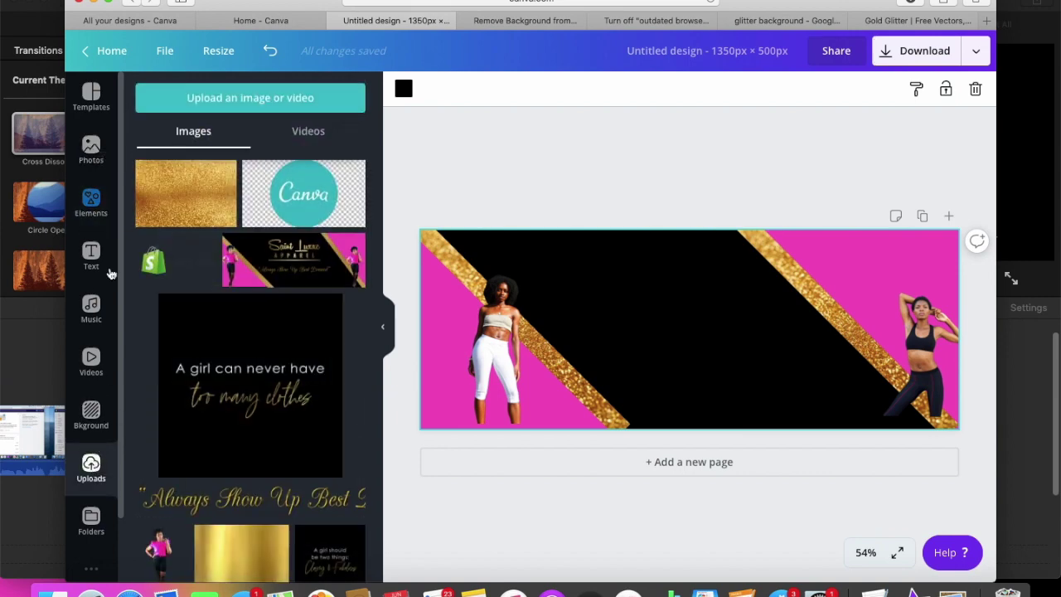
scroll(324, 374, "down", 3)
scroll(324, 375, "down", 15)
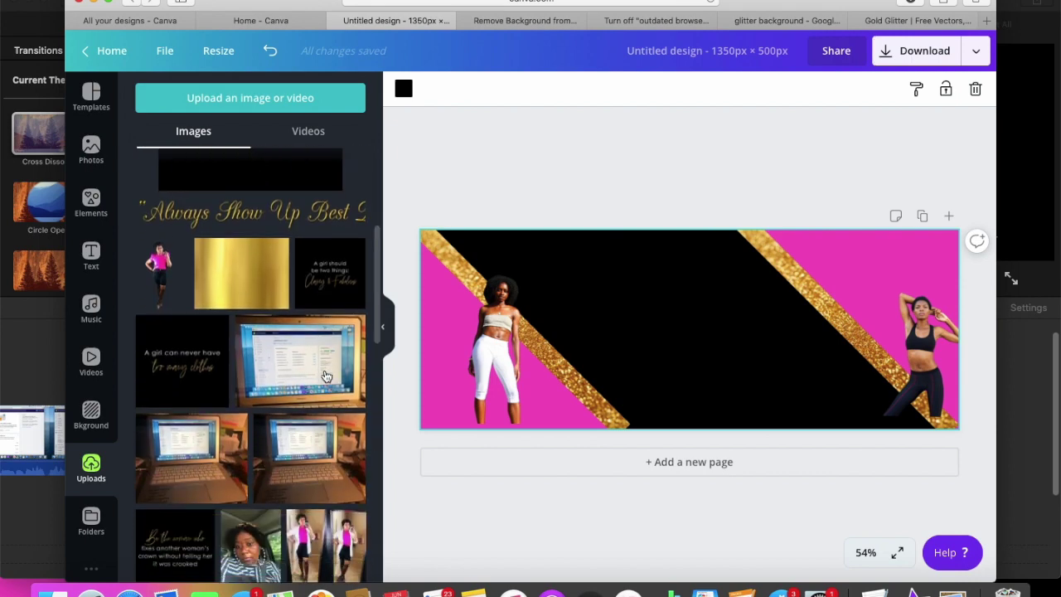
scroll(326, 373, "down", 2)
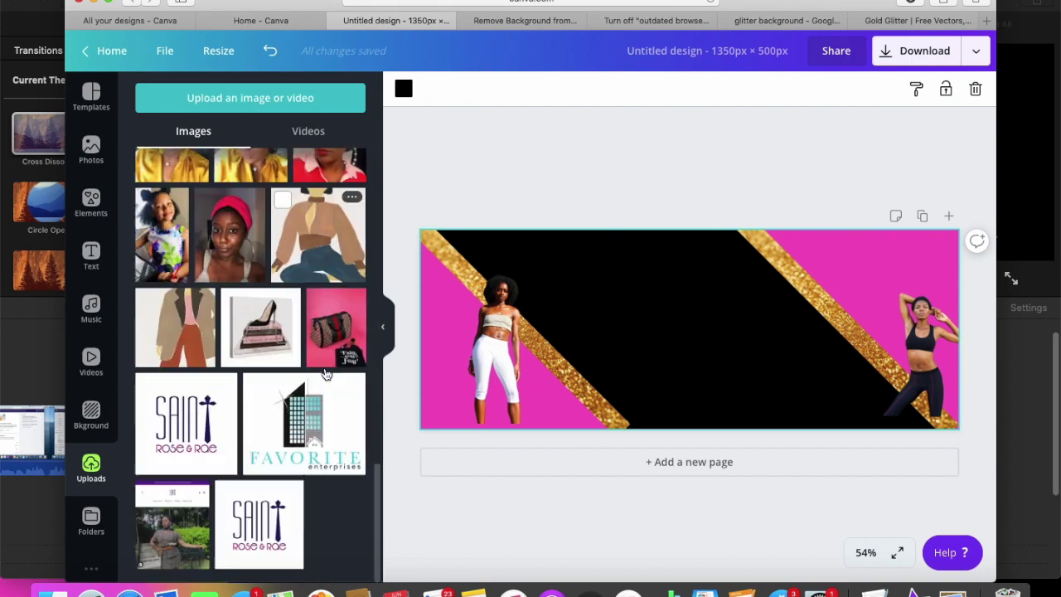
scroll(326, 373, "up", 6)
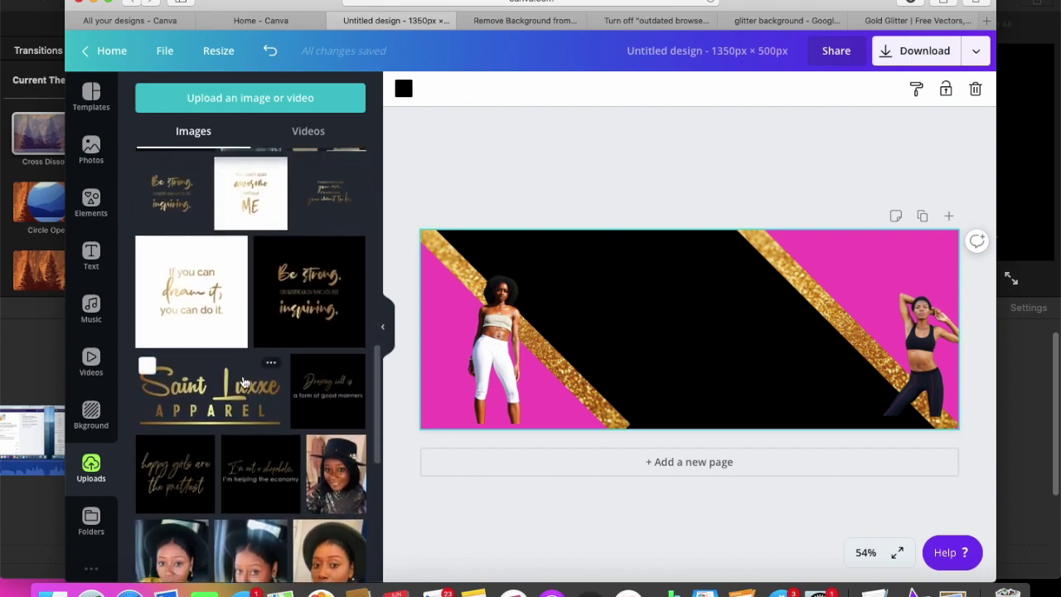
left_click(243, 380)
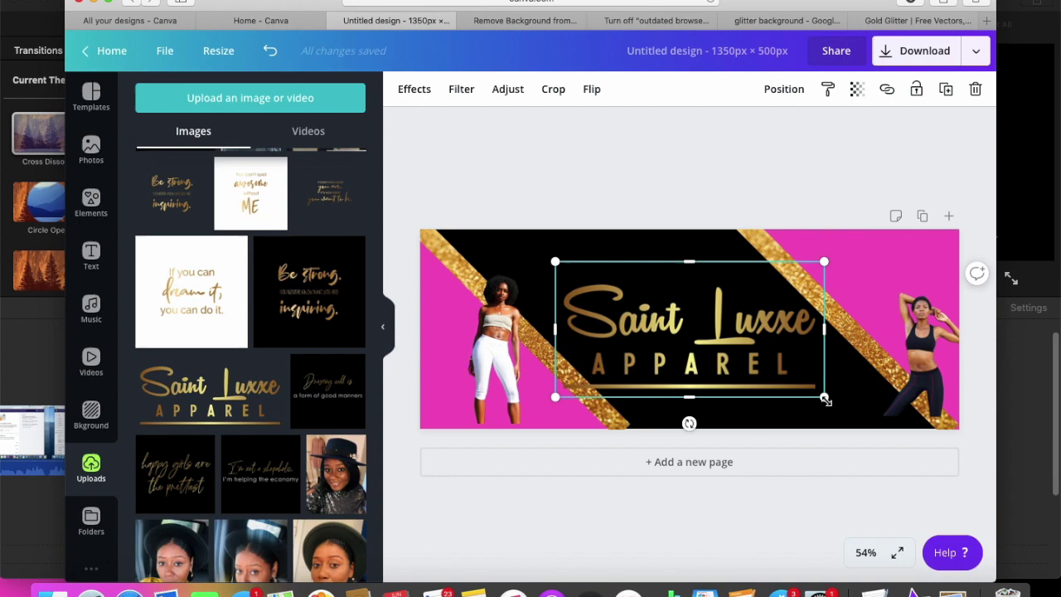
Step: Shrink the "Saint Luxxe Apparel" logo so it fits between the two gold glitter strips
left_click_drag(824, 397, 768, 355)
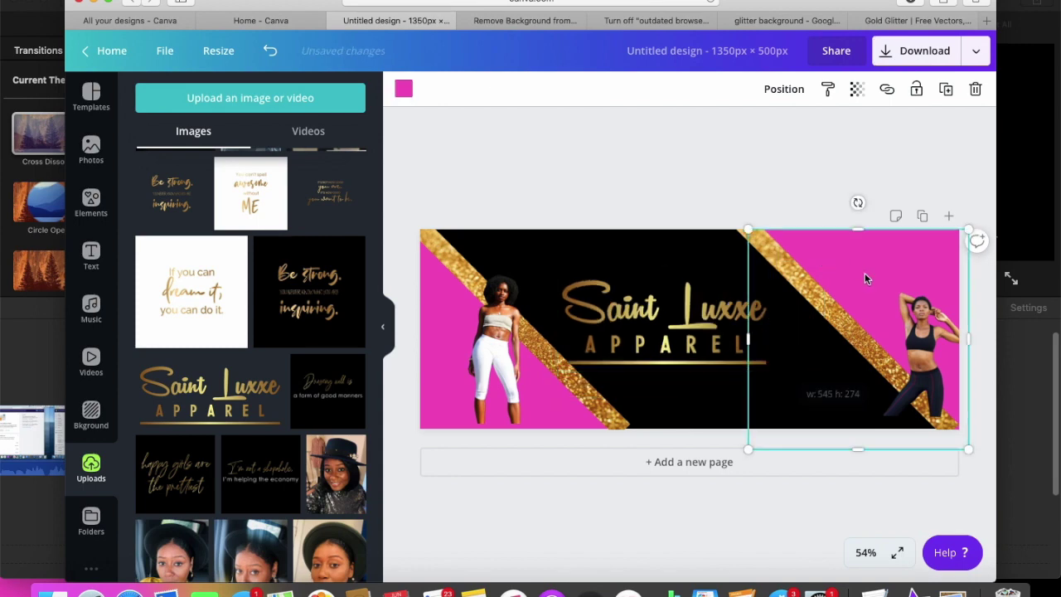
left_click_drag(864, 273, 807, 231)
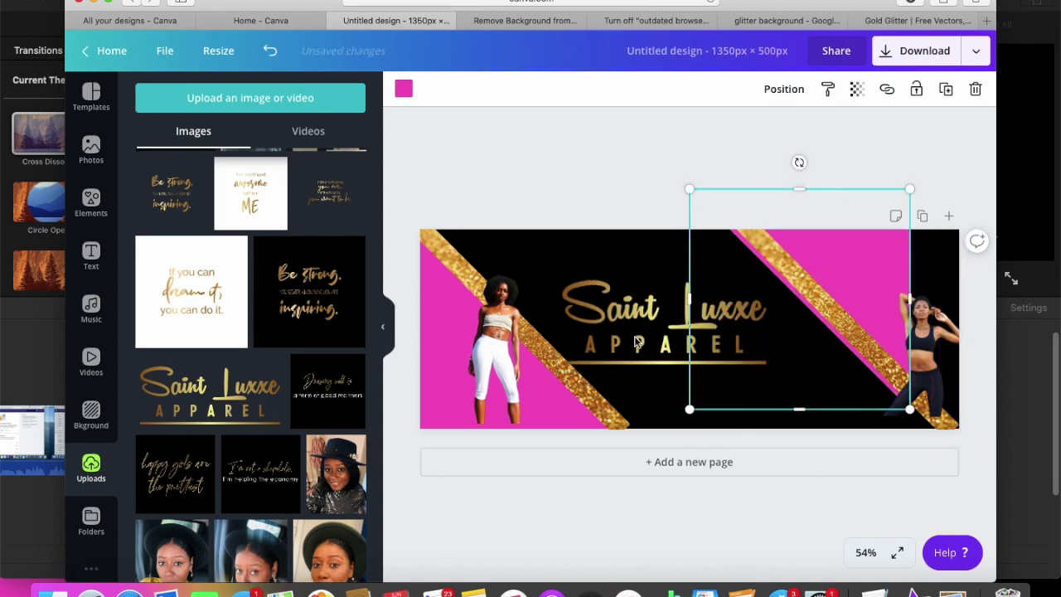
left_click(584, 362)
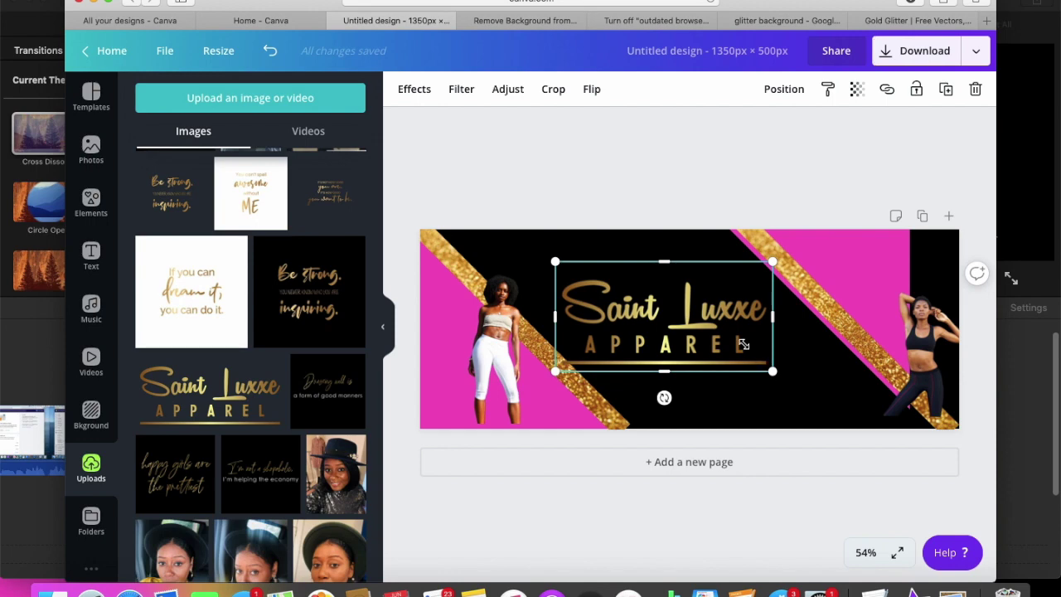
left_click_drag(757, 295, 716, 265)
left_click(634, 357)
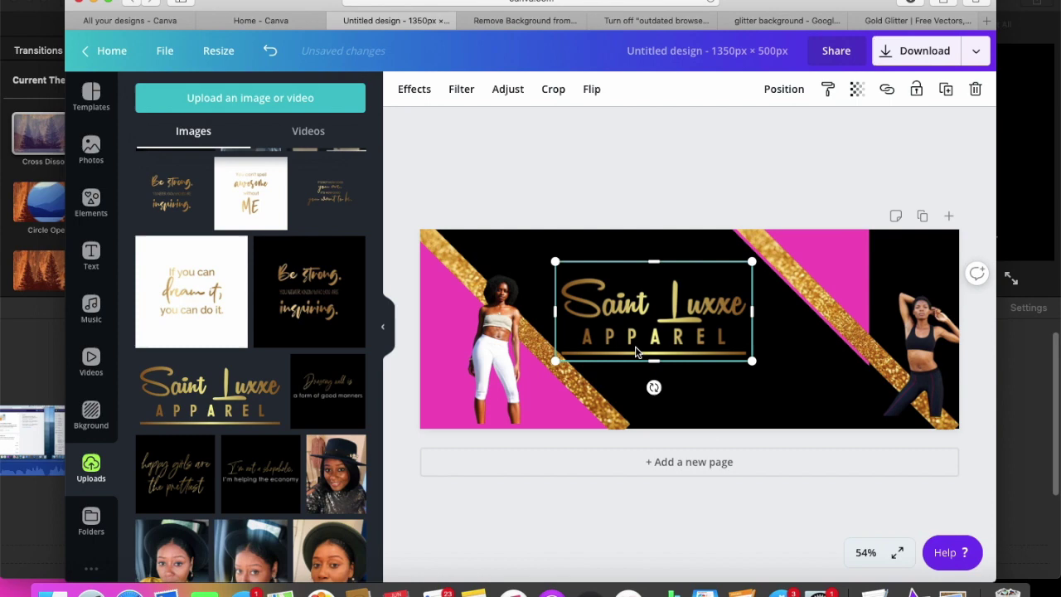
Step: Try several positions for the logo in the upper part of the black area between the glitter strips
right_click(666, 292)
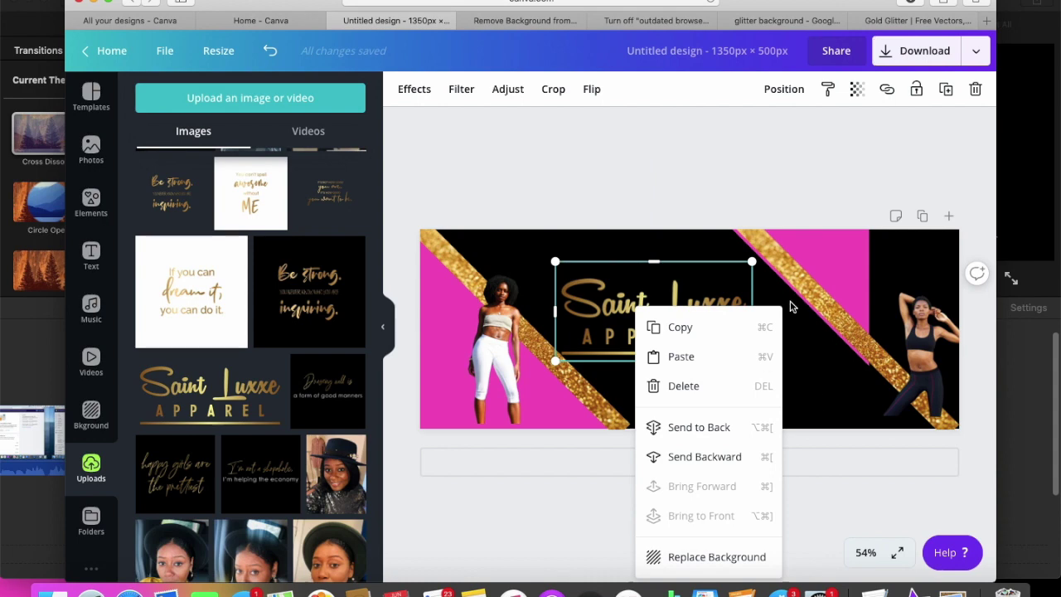
left_click(721, 286)
left_click_drag(661, 292, 697, 276)
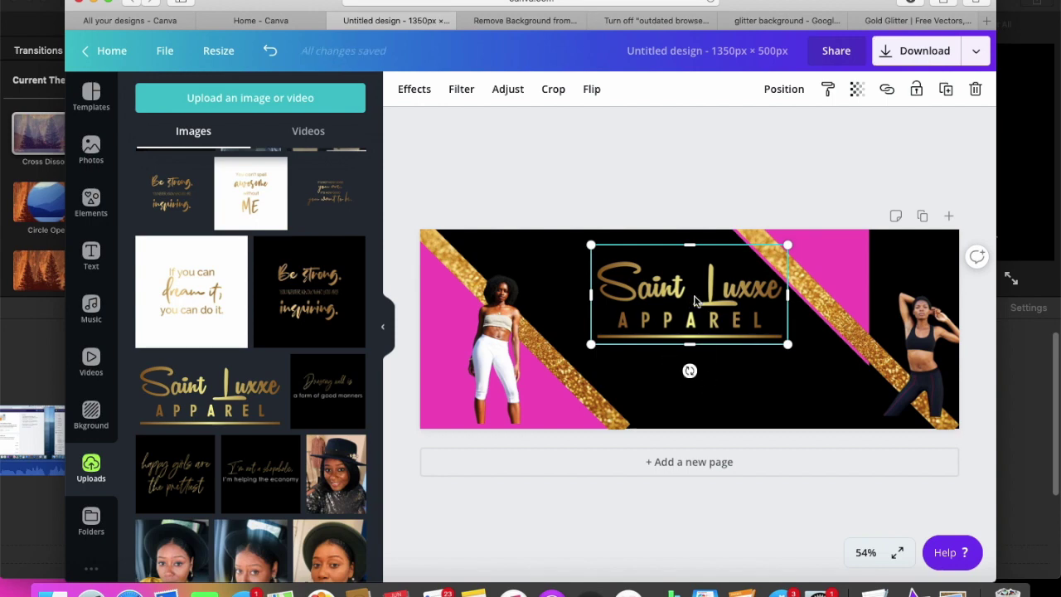
left_click_drag(617, 290, 558, 289)
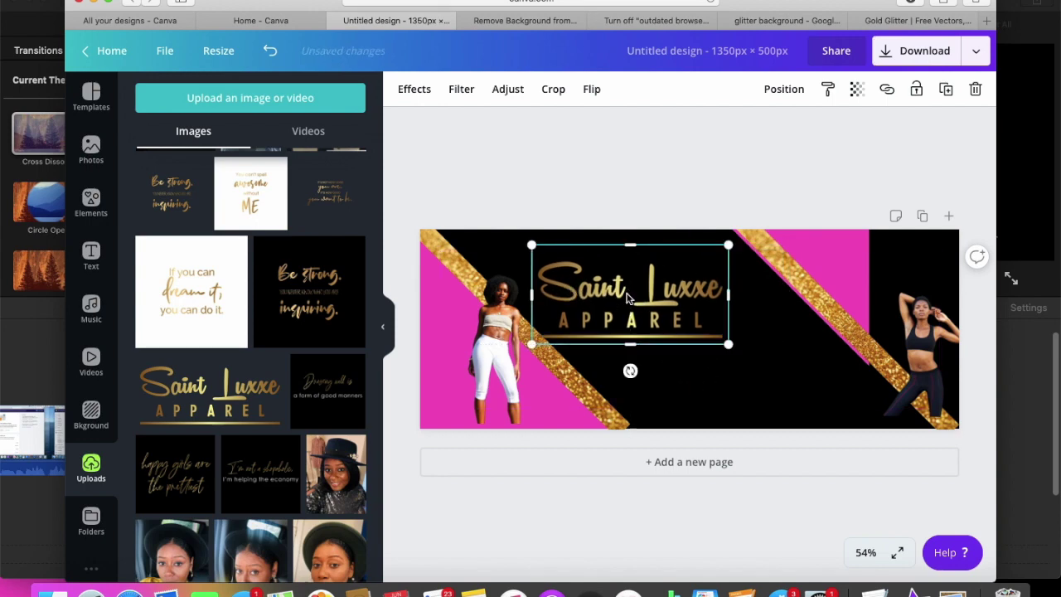
mouse_move(644, 287)
left_mouse_down()
mouse_move(676, 282)
mouse_move(641, 300)
mouse_move(628, 292)
left_mouse_up()
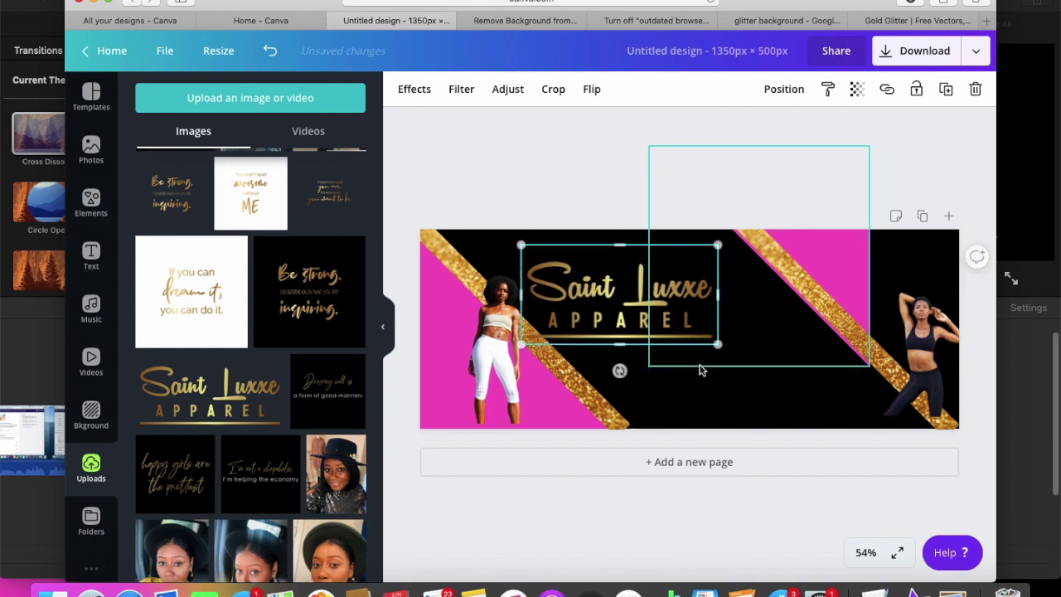
left_click_drag(675, 288, 699, 281)
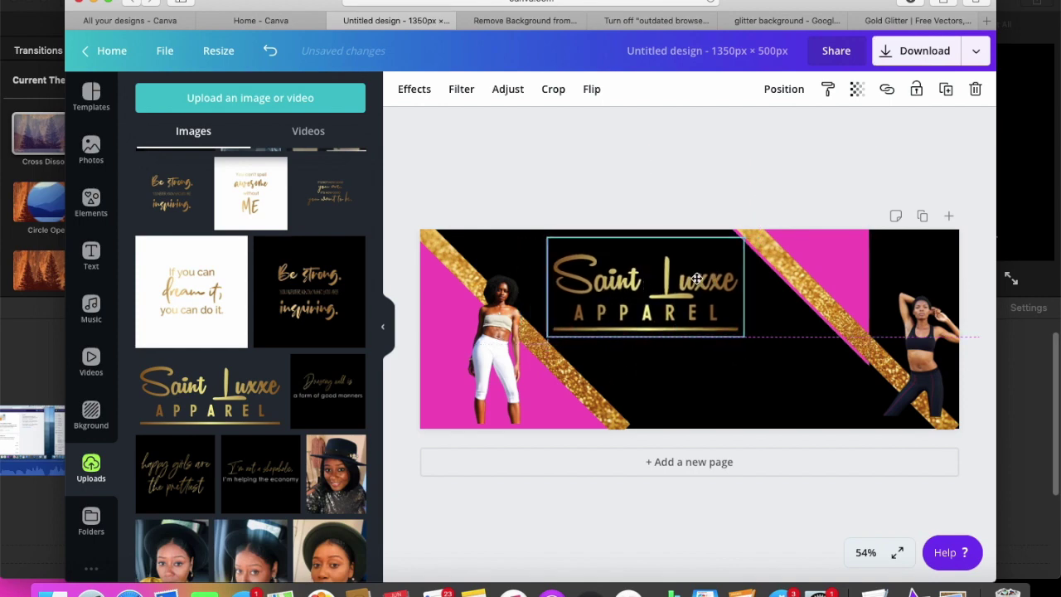
left_click(701, 363)
left_click(691, 423)
left_click_drag(680, 303, 710, 308)
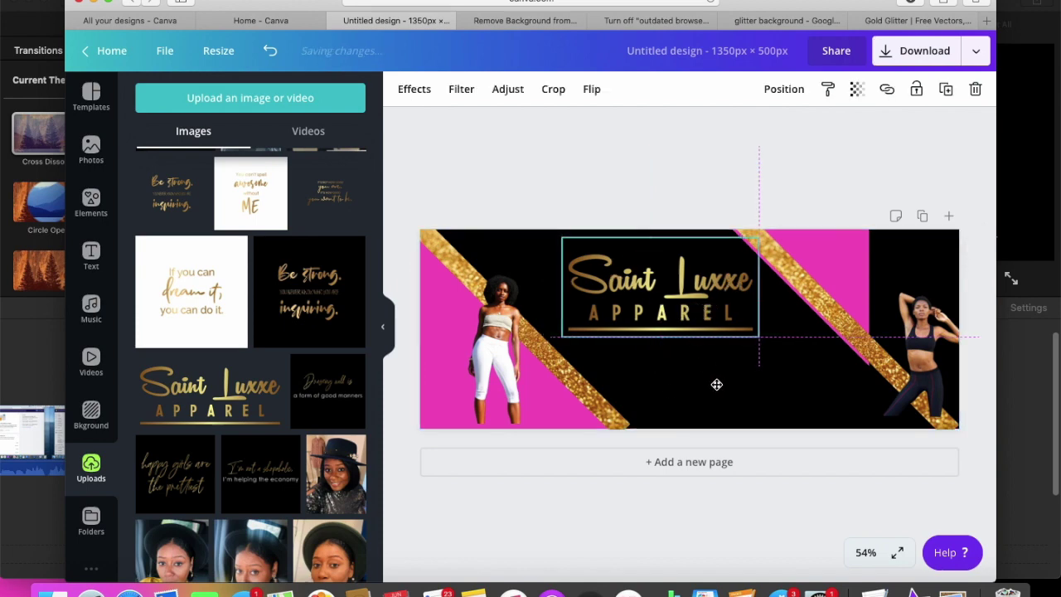
left_click_drag(716, 384, 736, 385)
left_click(736, 385)
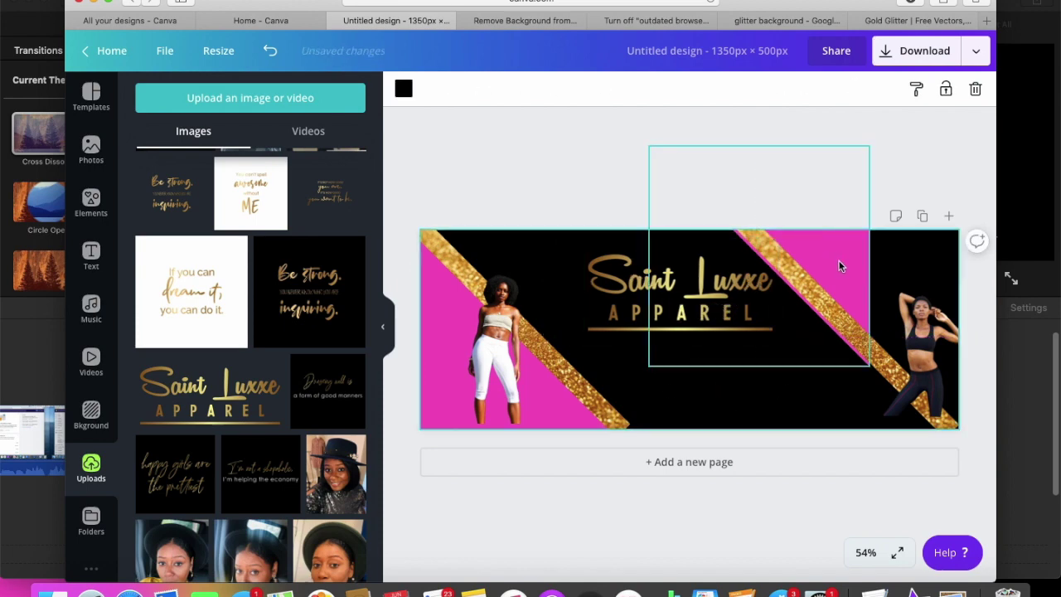
Step: Undo the recent moves of the logo
left_click(274, 53)
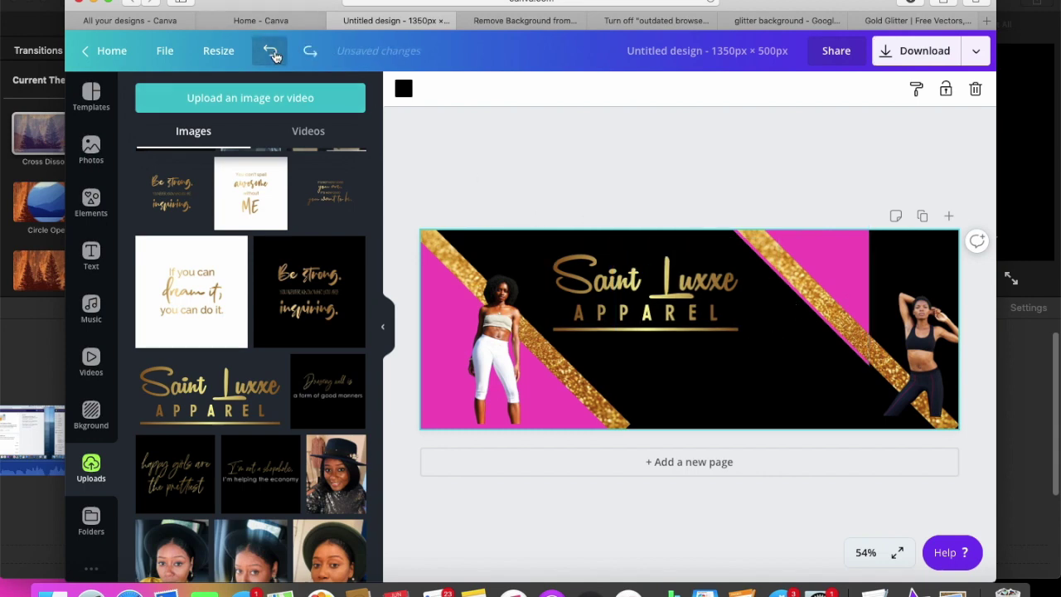
left_click(274, 55)
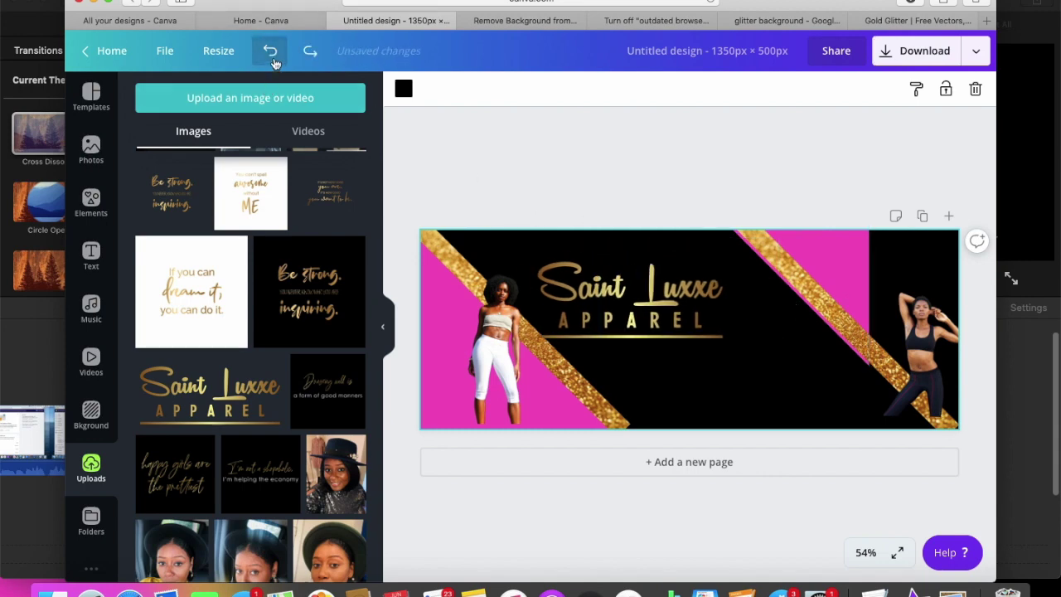
left_click(276, 58)
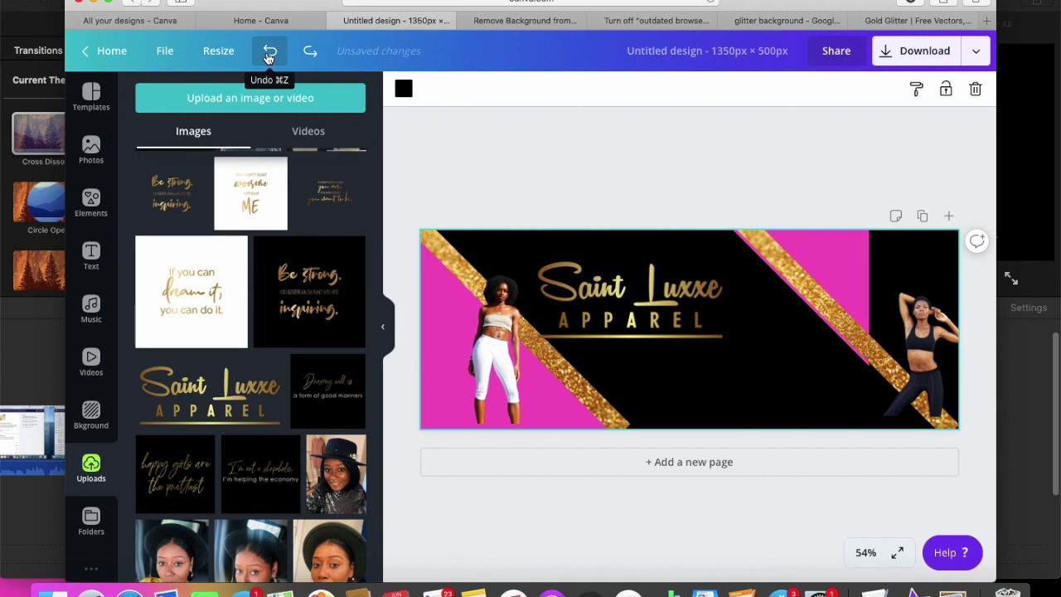
key("super+z")
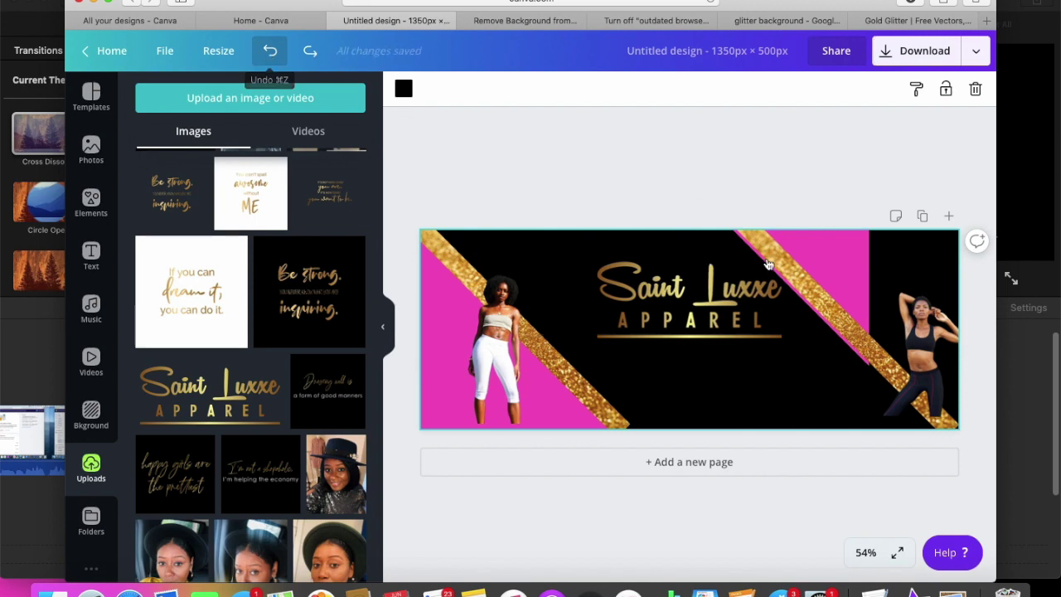
key("super+shift+z")
Step: Move the displaced pink triangle back into the banner's upper-right corner, flush with the banner's right edge
left_click(844, 253)
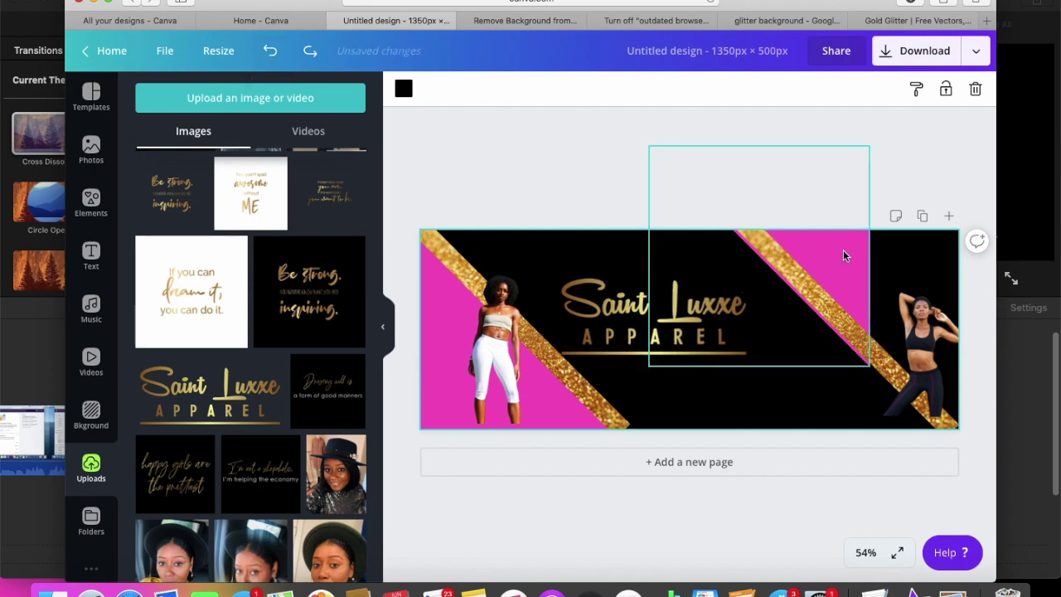
left_click_drag(856, 271, 886, 289)
mouse_move(963, 341)
left_mouse_down()
mouse_move(884, 336)
mouse_move(949, 331)
left_mouse_up()
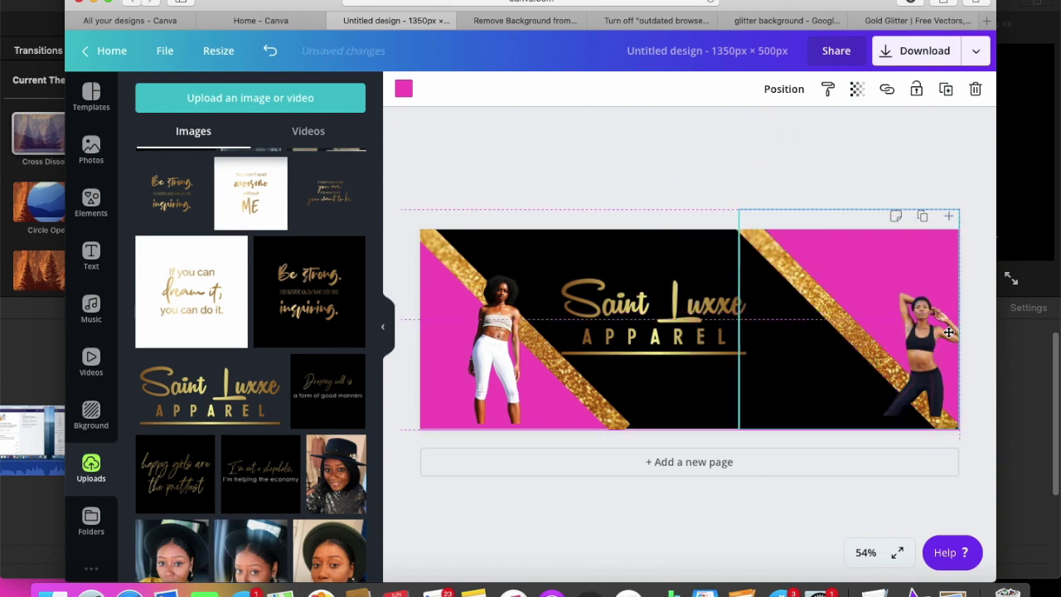
Step: Lengthen the left glitter strip slightly past the banner's bottom edge, and centre the logo horizontally in the banner's upper part
left_click(677, 343)
left_click(602, 400)
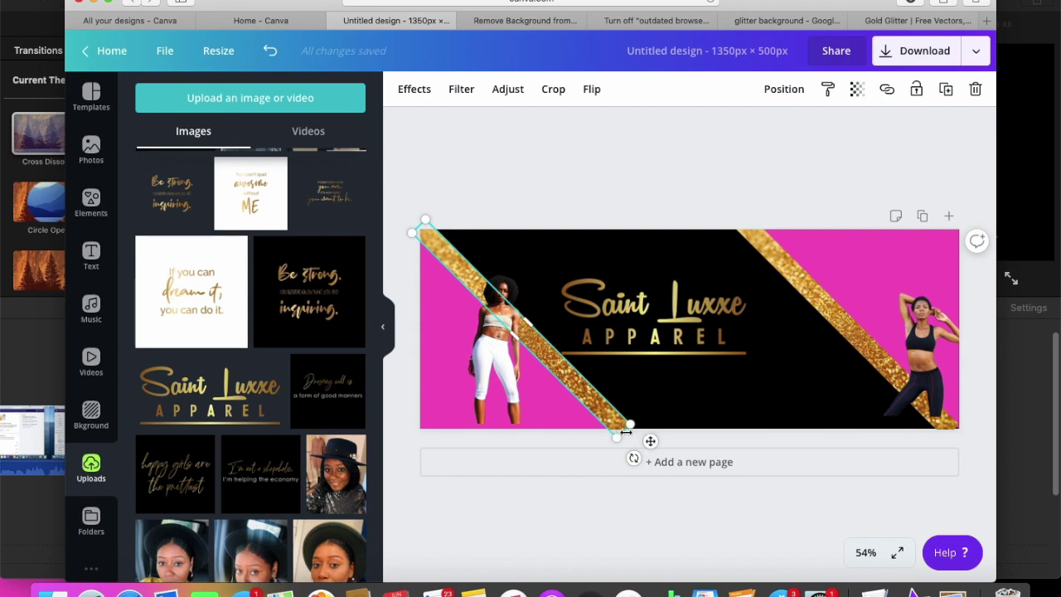
left_click_drag(618, 421, 624, 426)
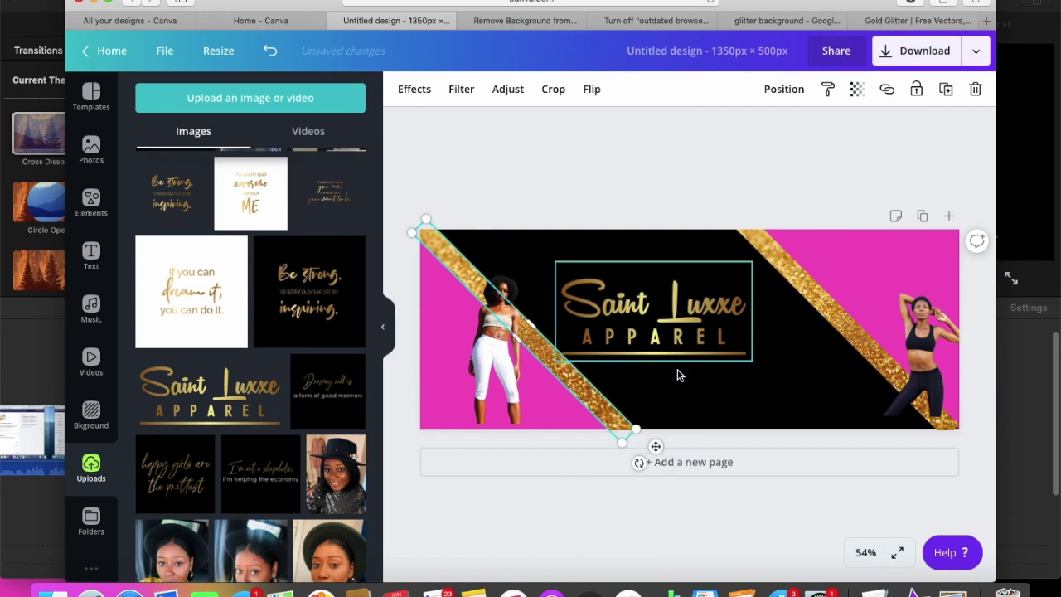
left_click(705, 398)
left_click_drag(664, 338, 698, 323)
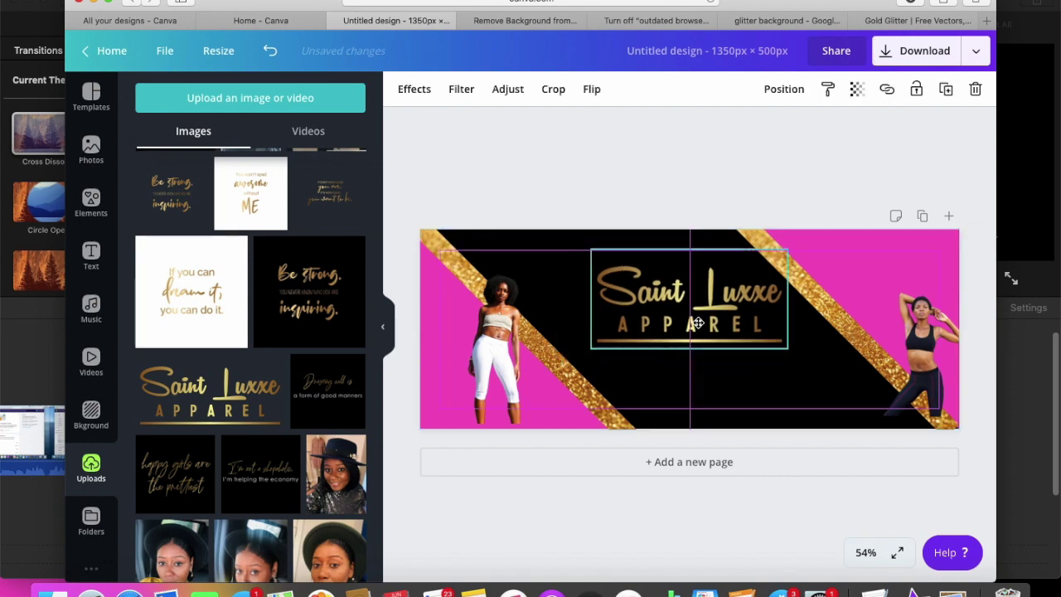
left_click(730, 378)
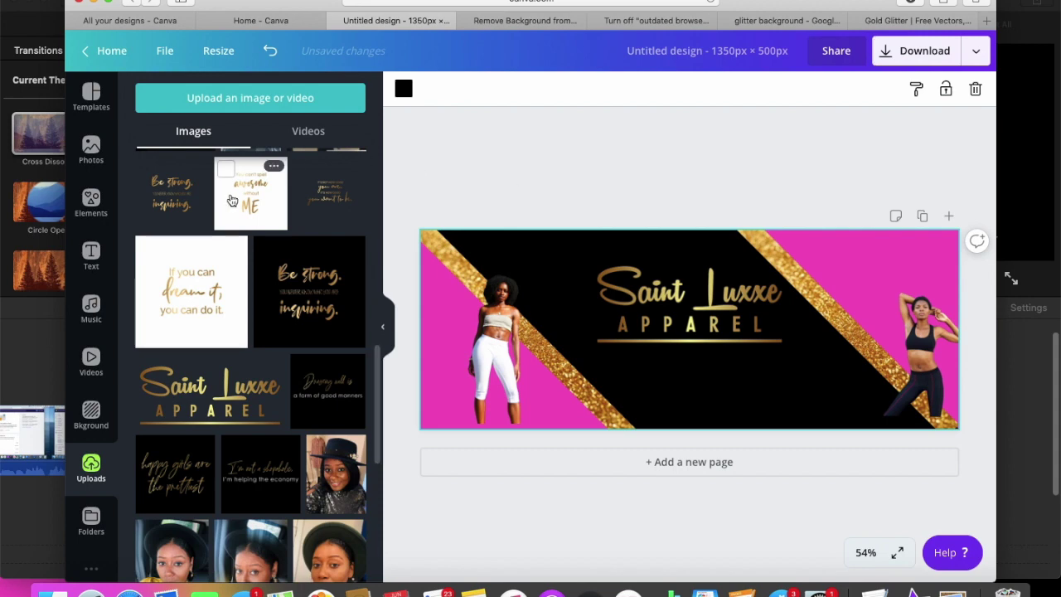
Step: Add the uploaded gold "Always Show Up Best Dressed" tagline to the banner and move it just below the logo
scroll(231, 200, "up", 1)
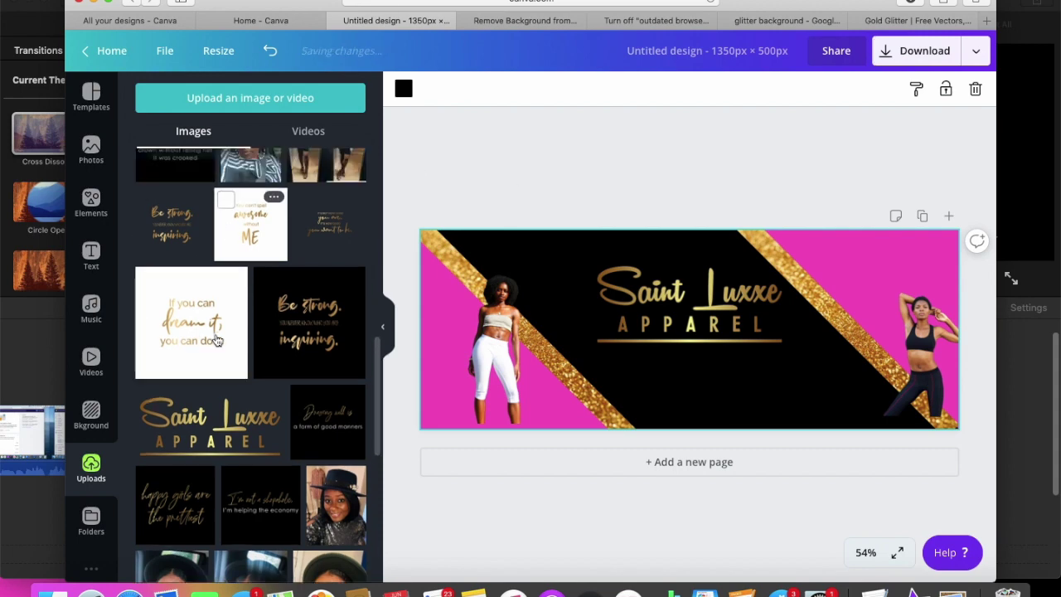
scroll(216, 340, "up", 5)
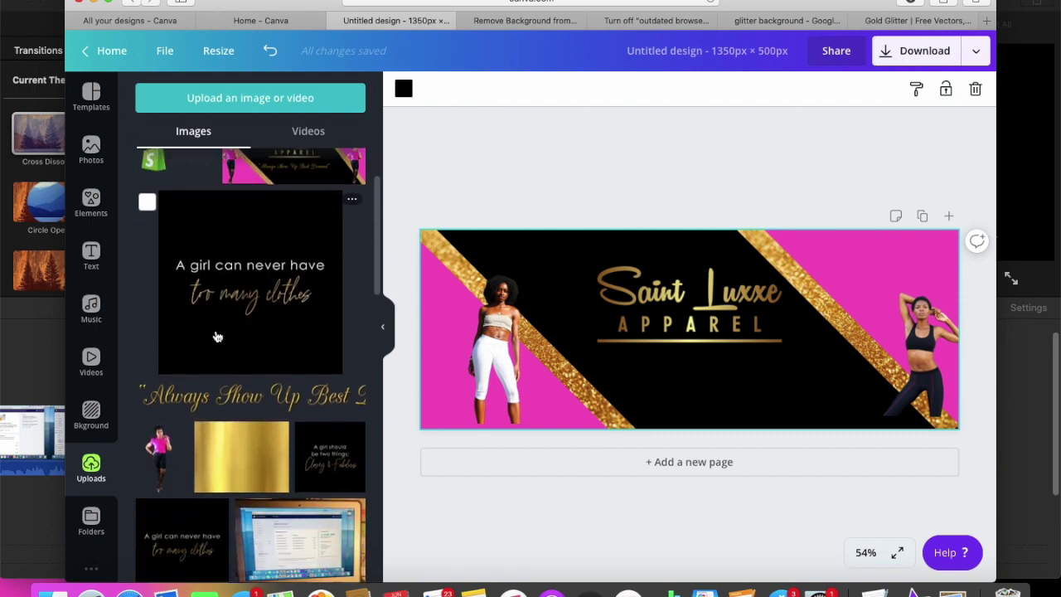
left_click(230, 412)
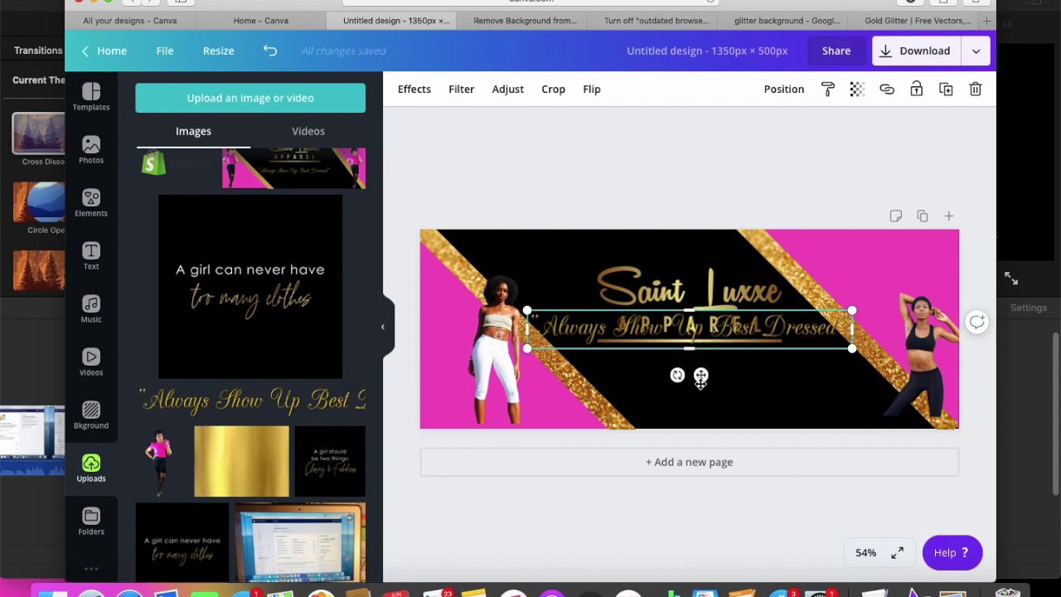
left_click_drag(742, 343, 767, 359)
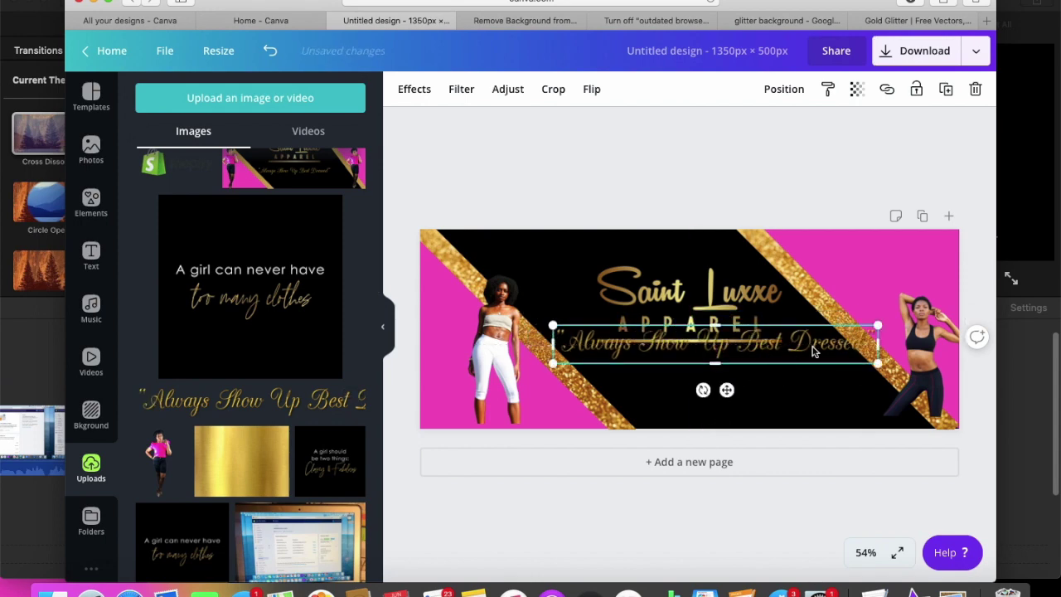
left_click_drag(726, 395, 731, 415)
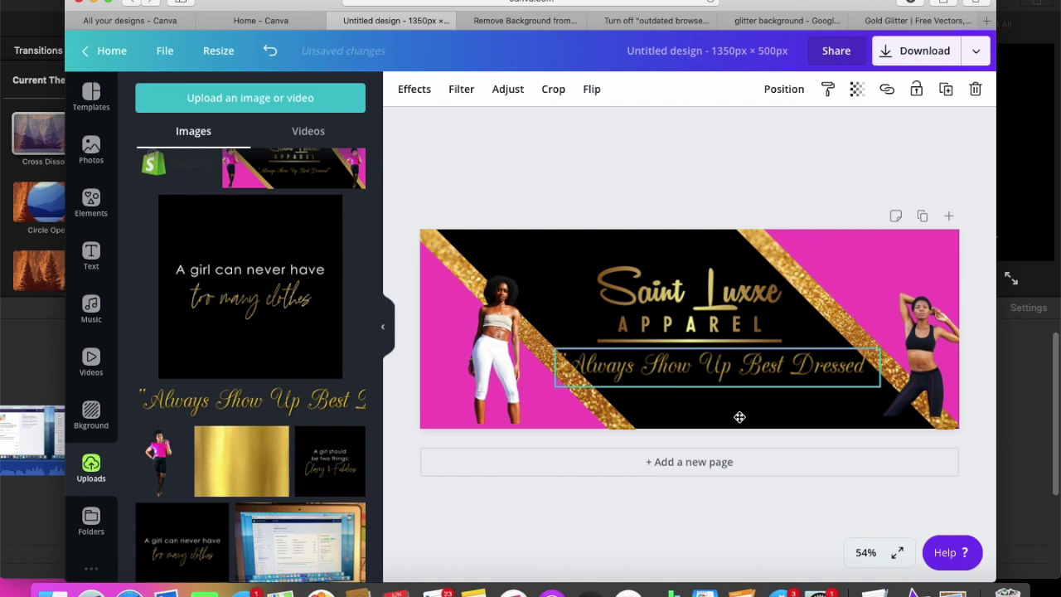
Step: Shrink the tagline to fit between the glitter strips and lower it to leave a gap under the logo
mouse_move(682, 377)
left_mouse_down()
mouse_move(762, 383)
mouse_move(688, 377)
left_mouse_up()
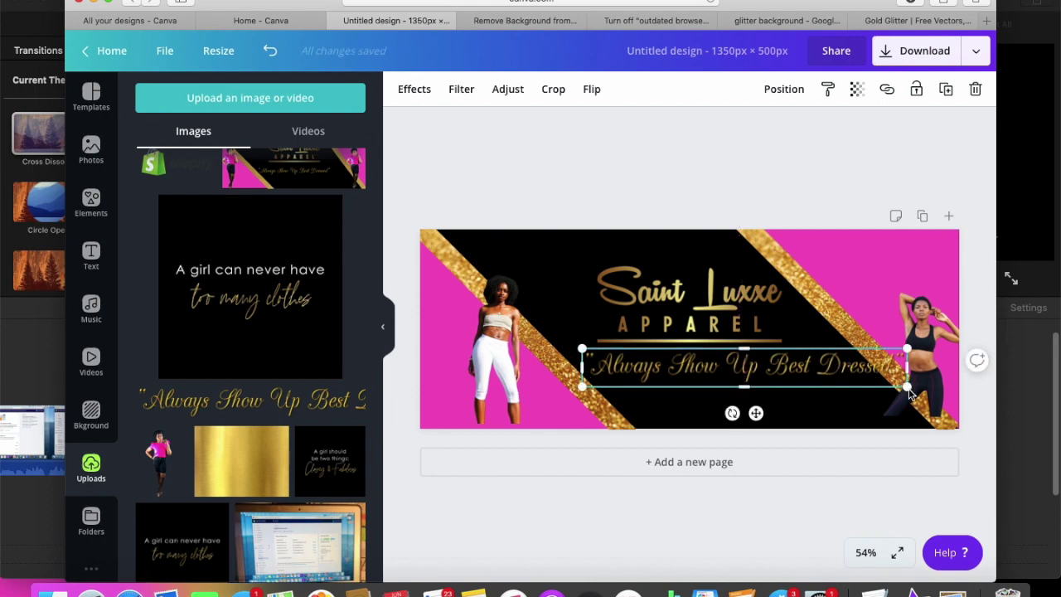
left_click_drag(908, 393, 839, 382)
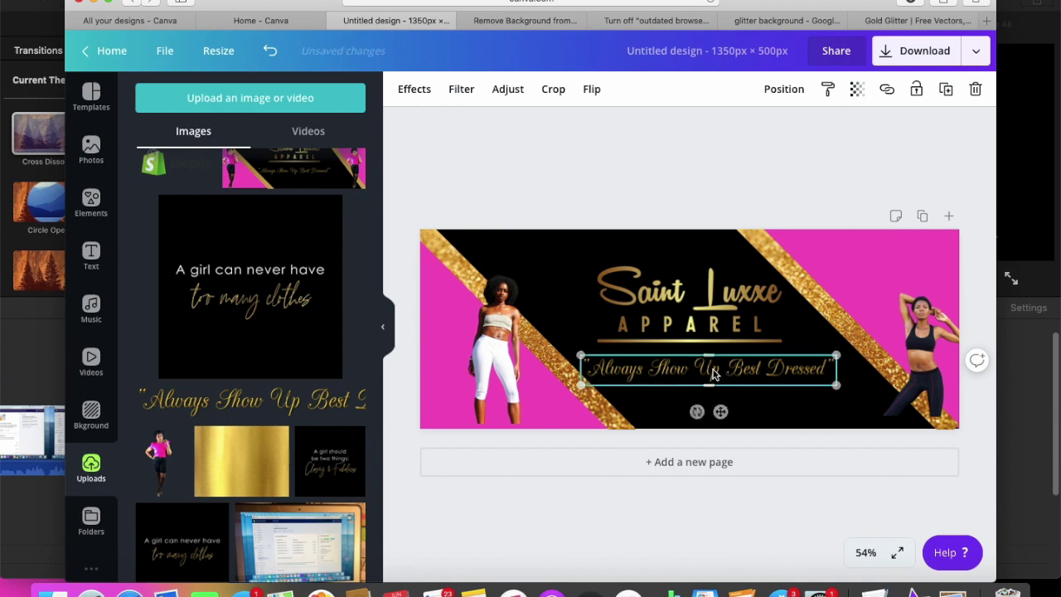
mouse_move(721, 374)
left_mouse_down()
mouse_move(750, 384)
mouse_move(738, 379)
left_mouse_up()
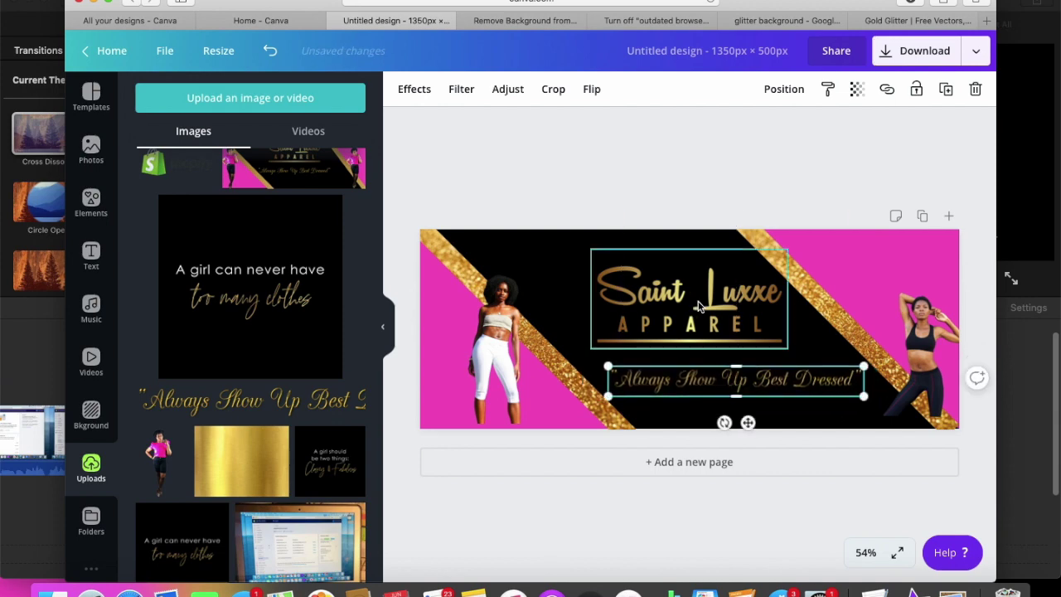
Step: Move the logo up and slightly left towards the banner's top edge
left_click_drag(698, 308, 747, 304)
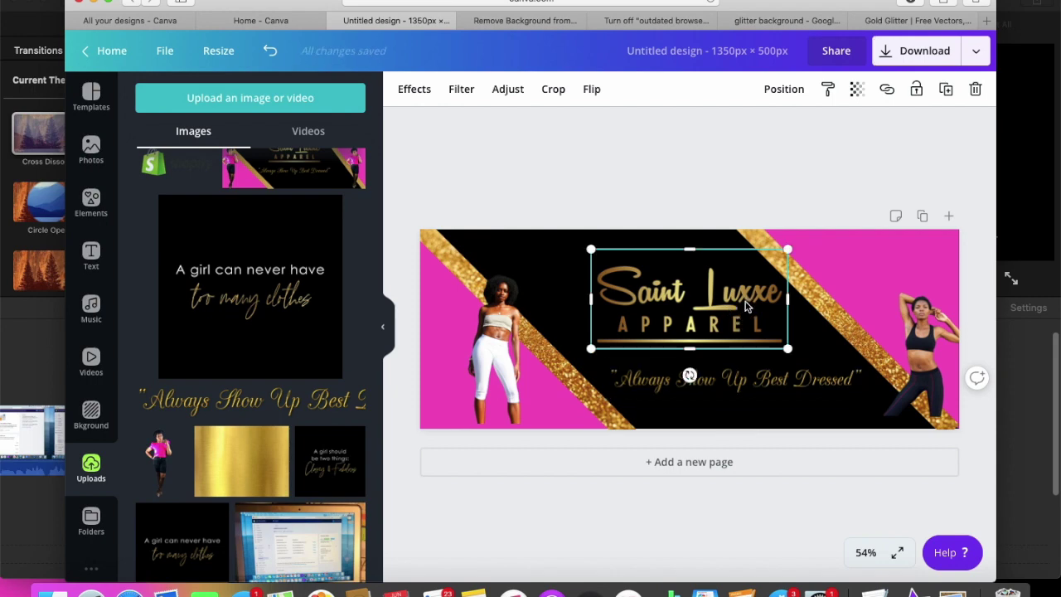
left_click(746, 413)
left_click_drag(704, 298, 648, 283)
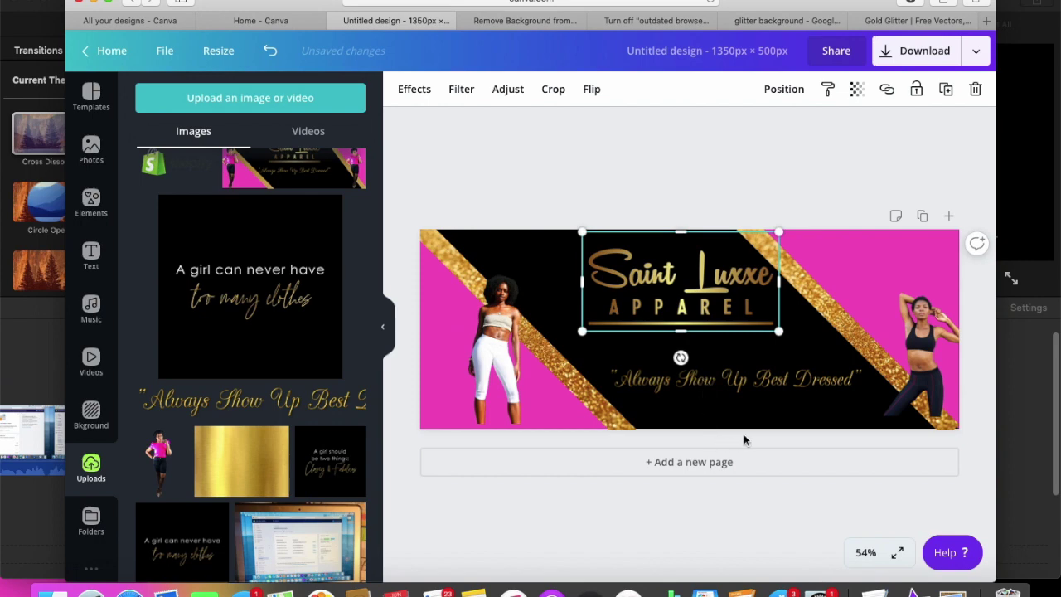
Step: Shift the tagline slightly left so it sits between the glitter strips, and clear the selection
left_click(758, 383)
left_click_drag(773, 384, 726, 383)
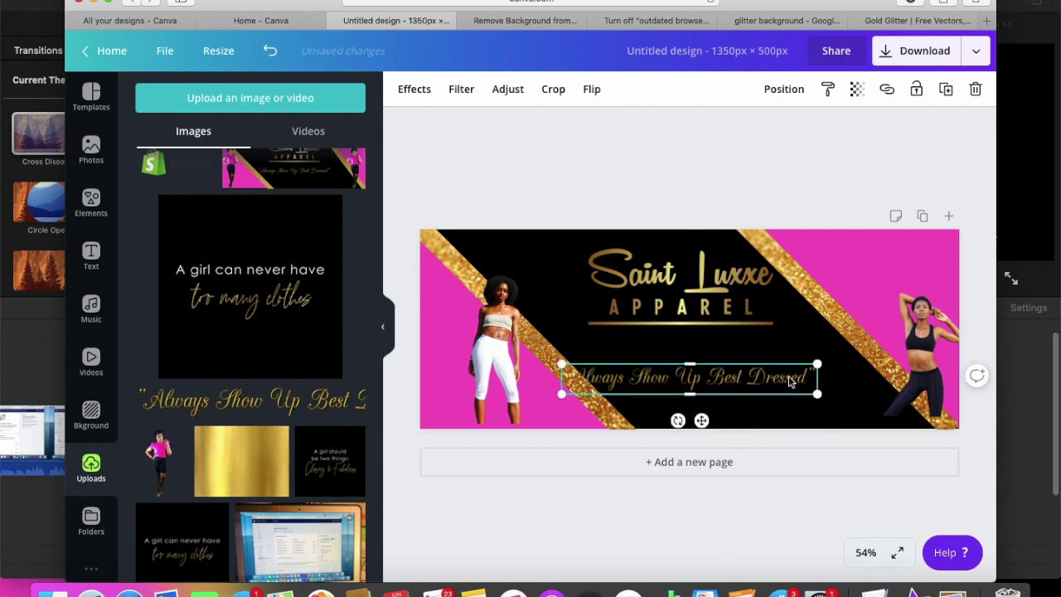
key("super+z")
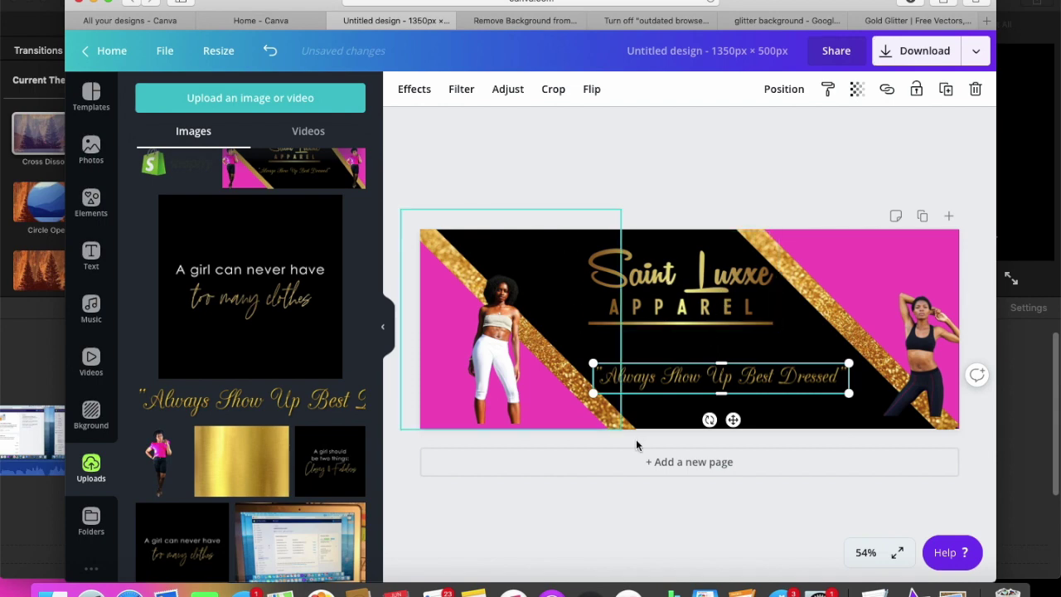
key("Tab")
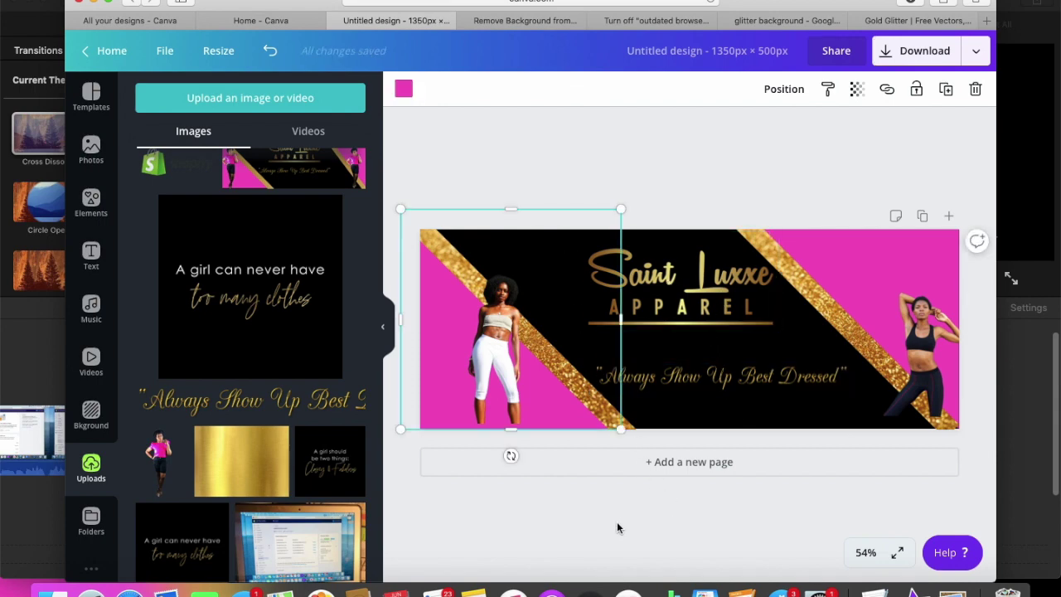
left_click(670, 163)
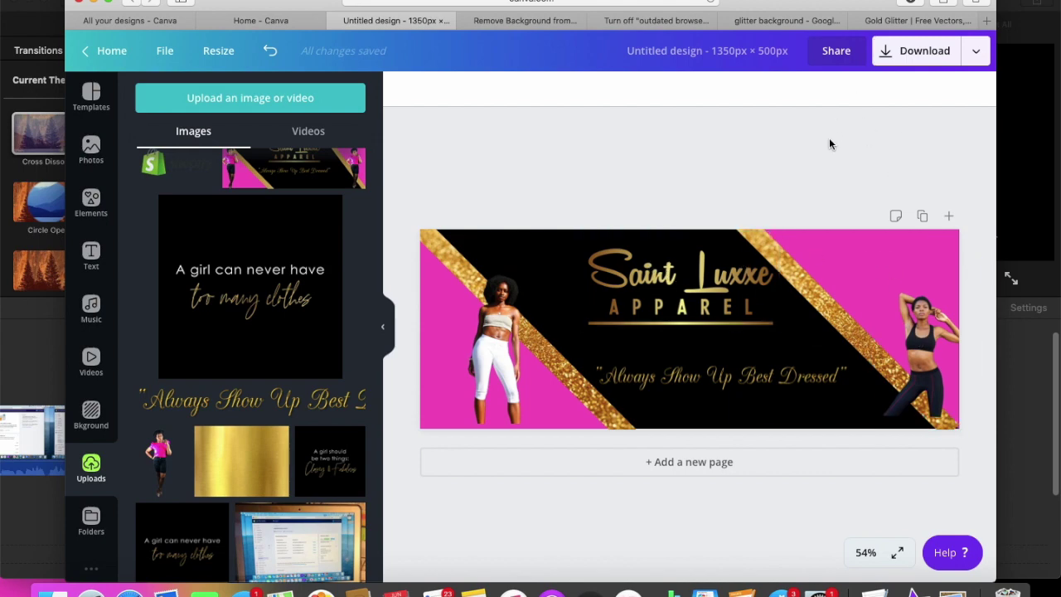
Step: Download the banner as a PNG at 1x size, 1350 x 500 px
left_click(979, 51)
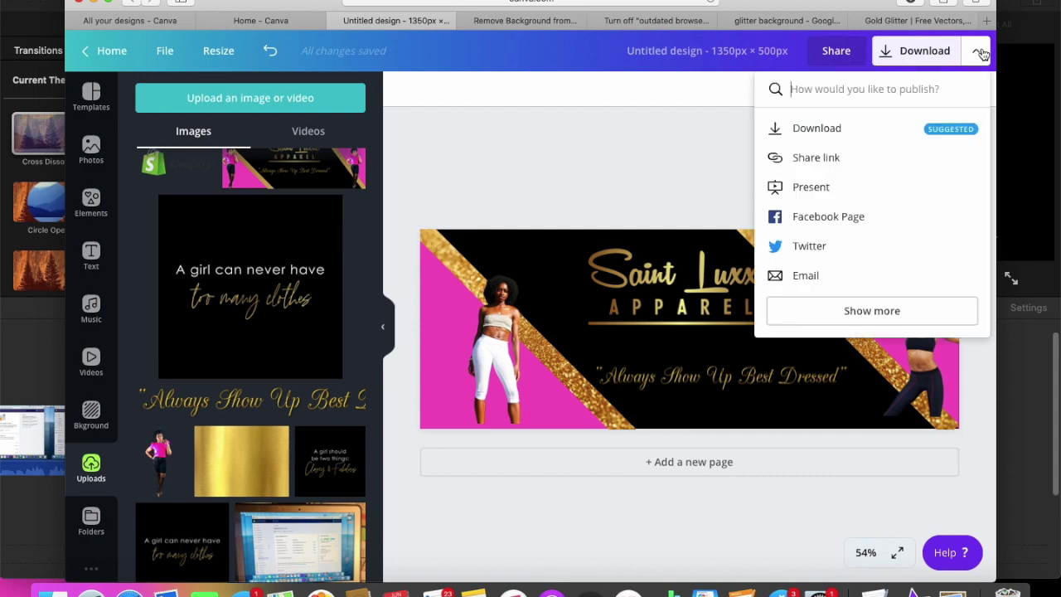
left_click(920, 129)
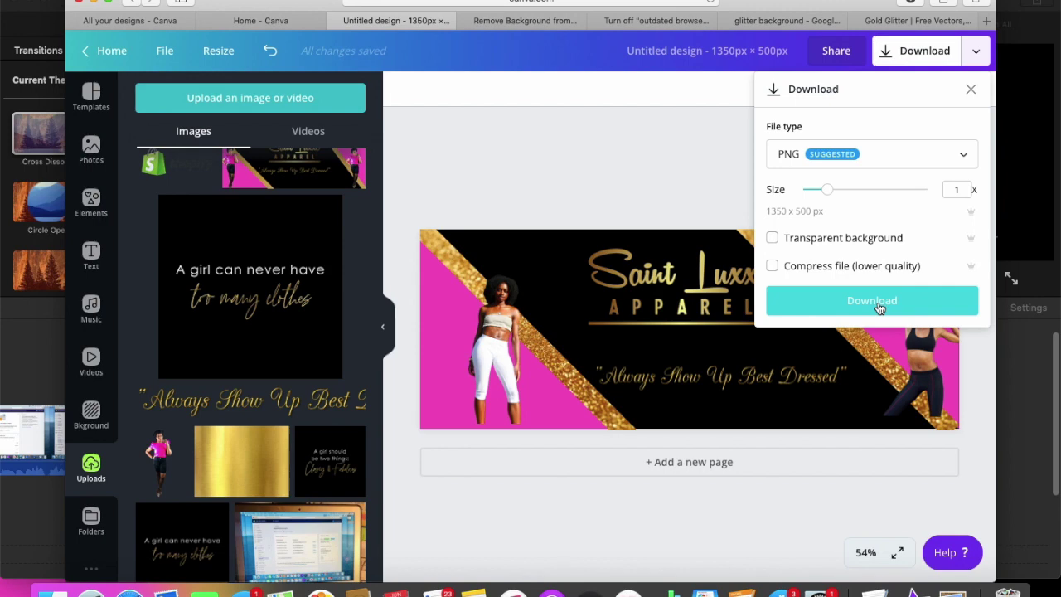
left_click(879, 307)
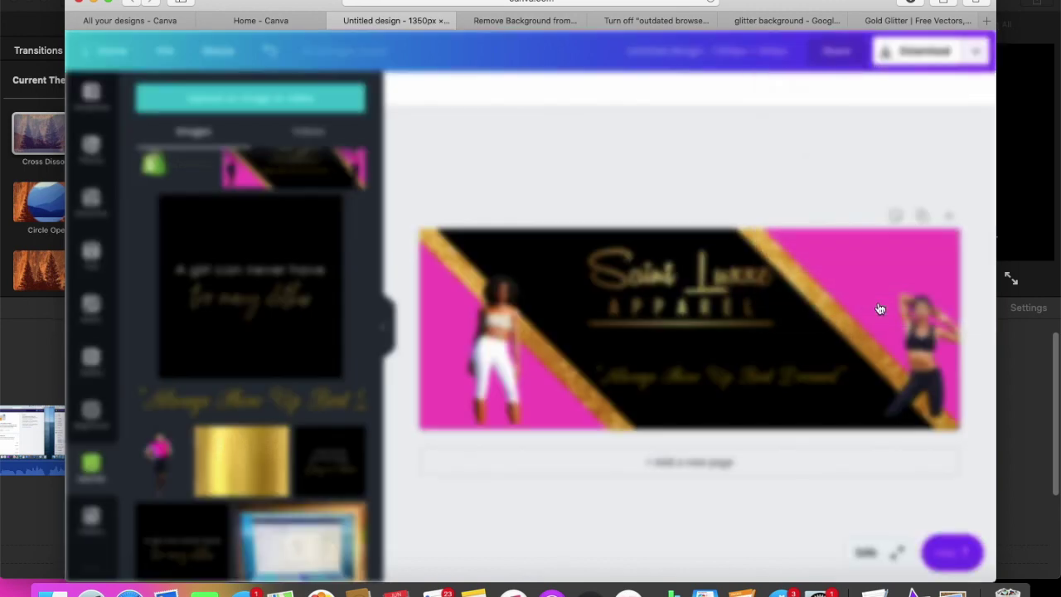